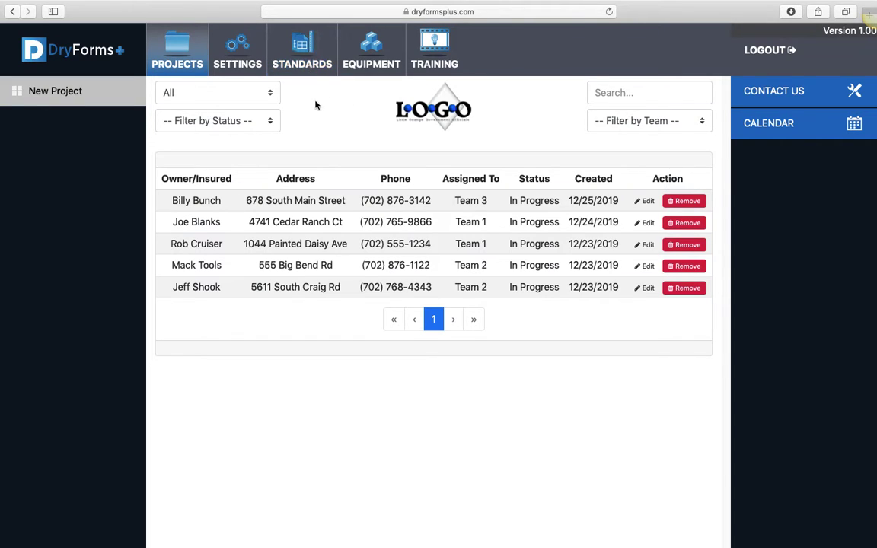
# Open the standard forms order, move Work Authorization above Project Scope, and return it to the place below Project Scope
pyautogui.click(302, 62)
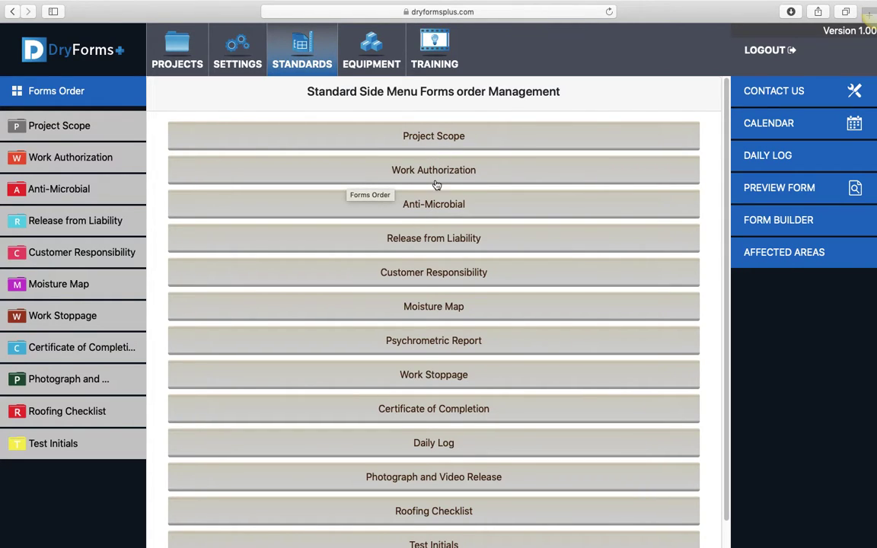
pyautogui.moveTo(430, 174); pyautogui.dragTo(431, 137)
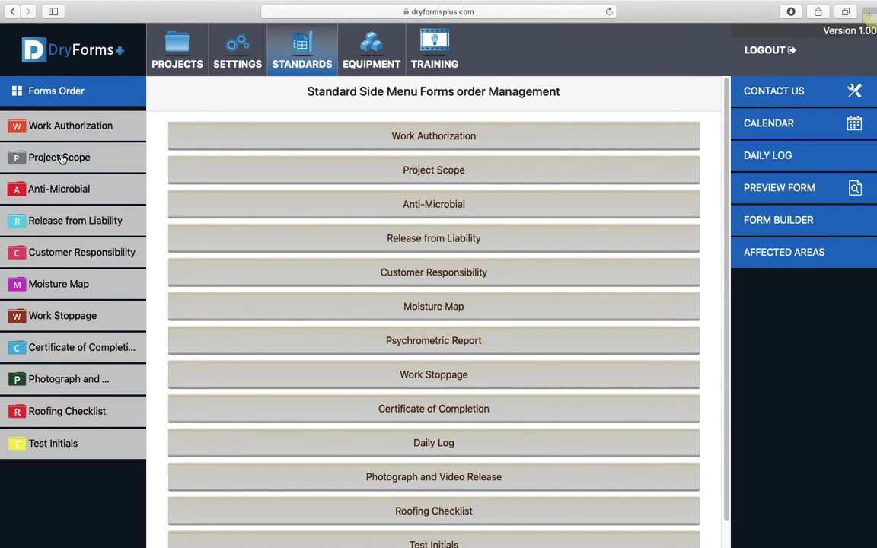
pyautogui.moveTo(449, 136); pyautogui.dragTo(478, 189)
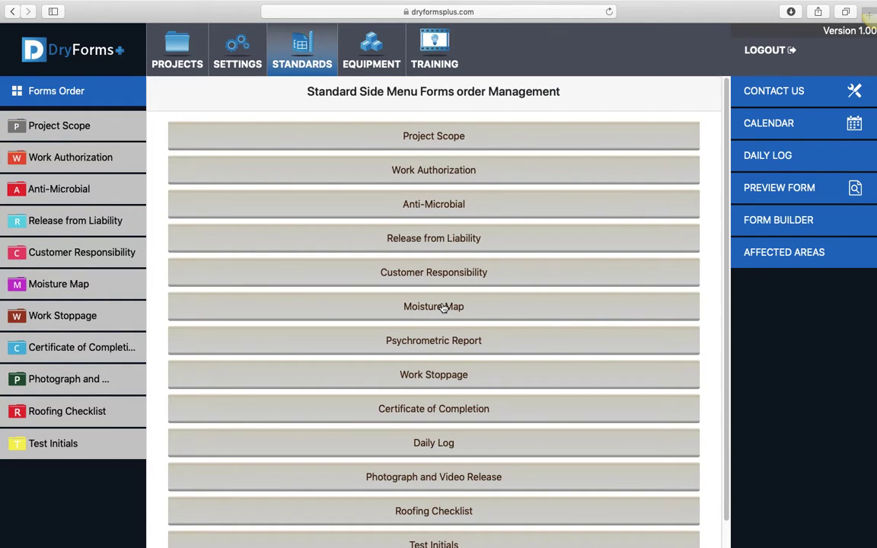
# Move Moisture Map to the start of the forms order, and reposition it directly below Work Stoppage
pyautogui.moveTo(452, 308); pyautogui.dragTo(442, 140)
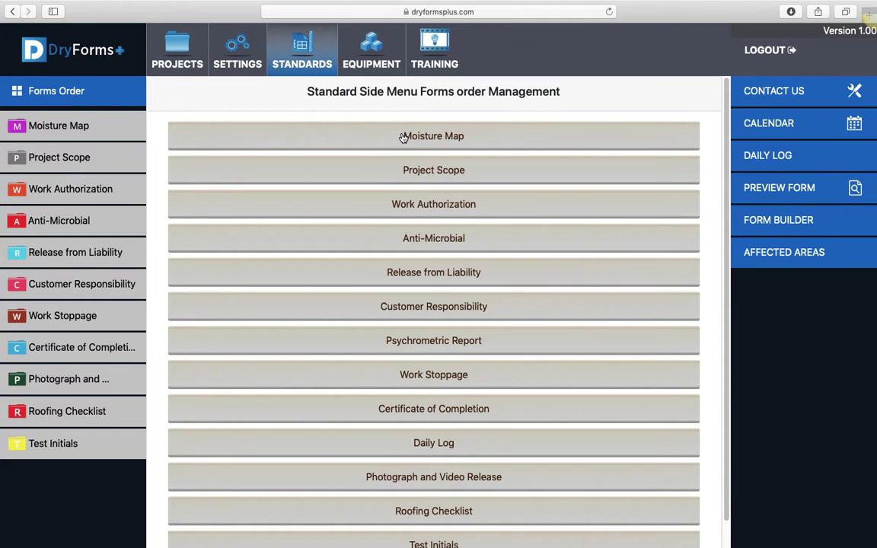
pyautogui.moveTo(402, 135); pyautogui.dragTo(413, 185)
pyautogui.moveTo(386, 128); pyautogui.dragTo(436, 366)
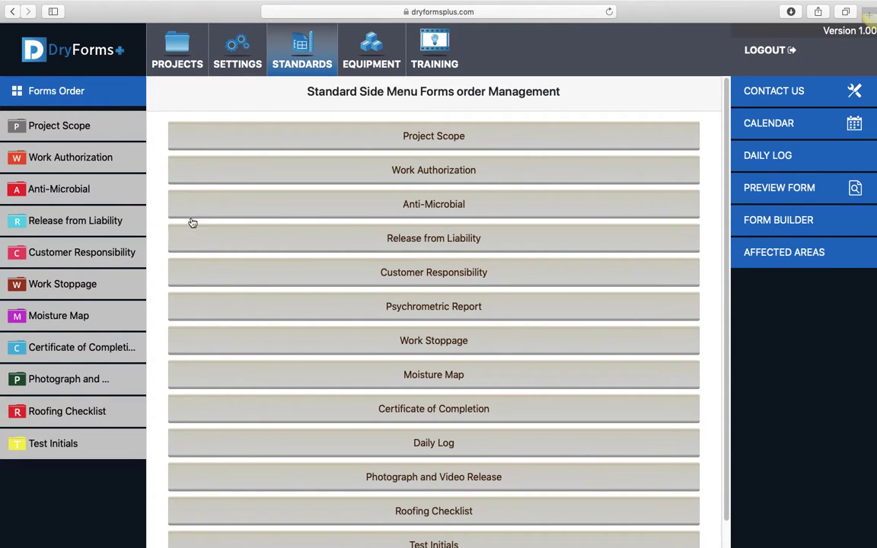
# Open the Work Authorization standard form and change its form title to "Service Contract"
pyautogui.click(104, 159)
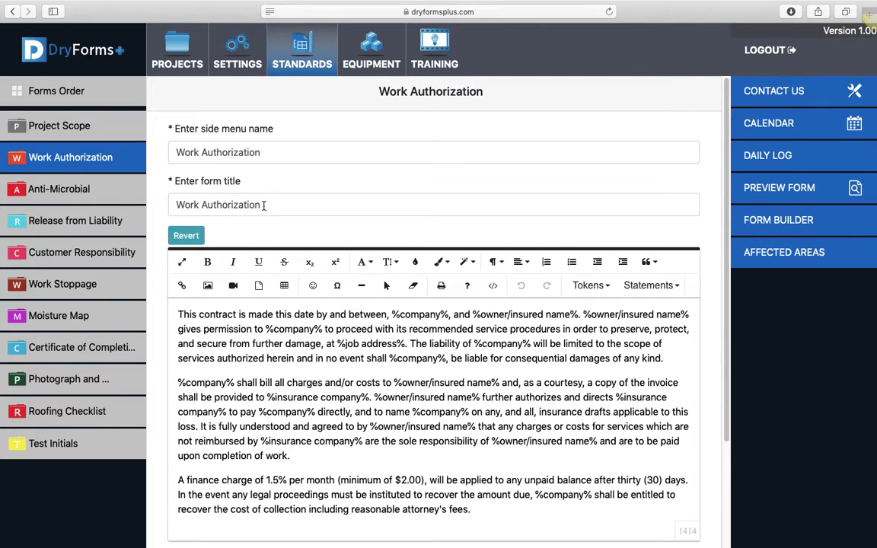
pyautogui.moveTo(263, 205); pyautogui.dragTo(72, 197)
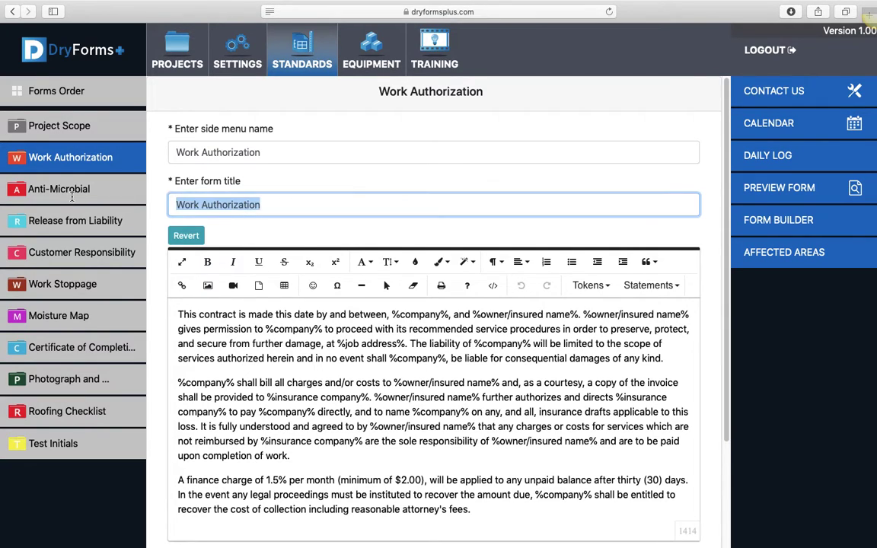
pyautogui.press('BackSpace')
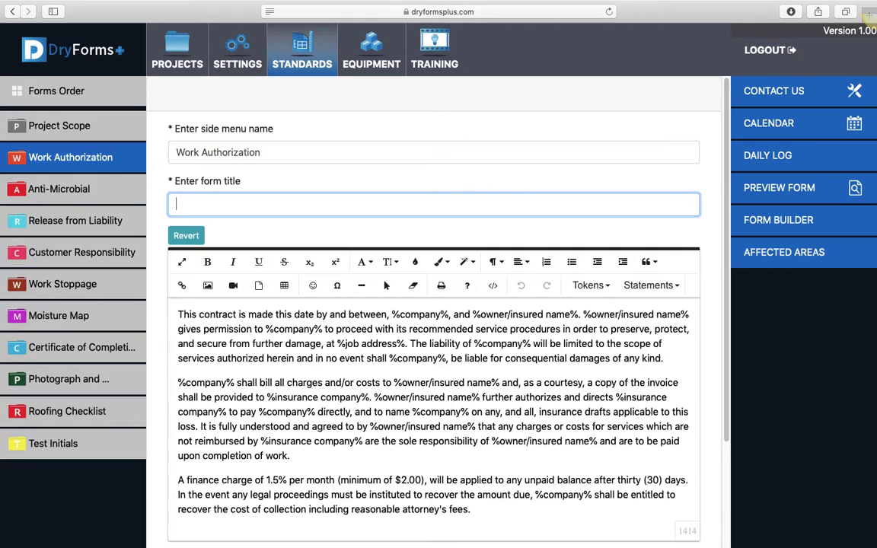
pyautogui.write('Service Contract')
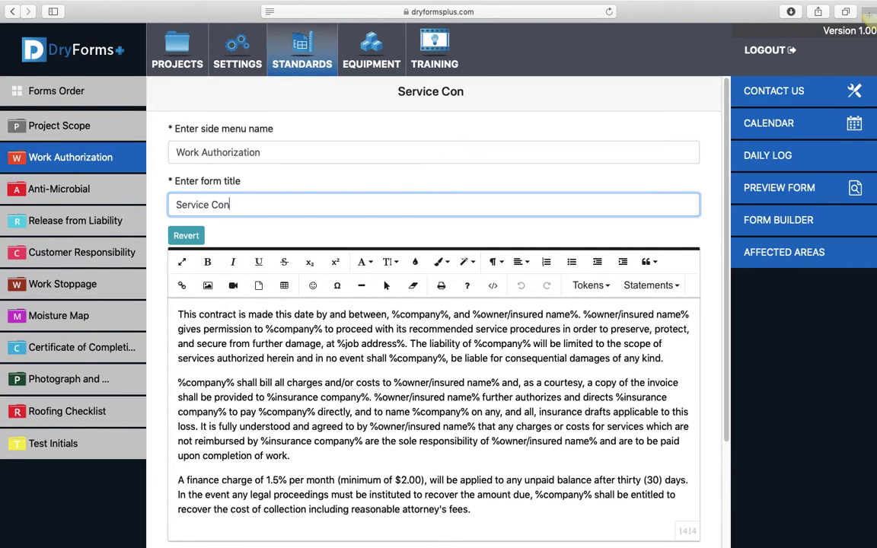
pyautogui.click(280, 174)
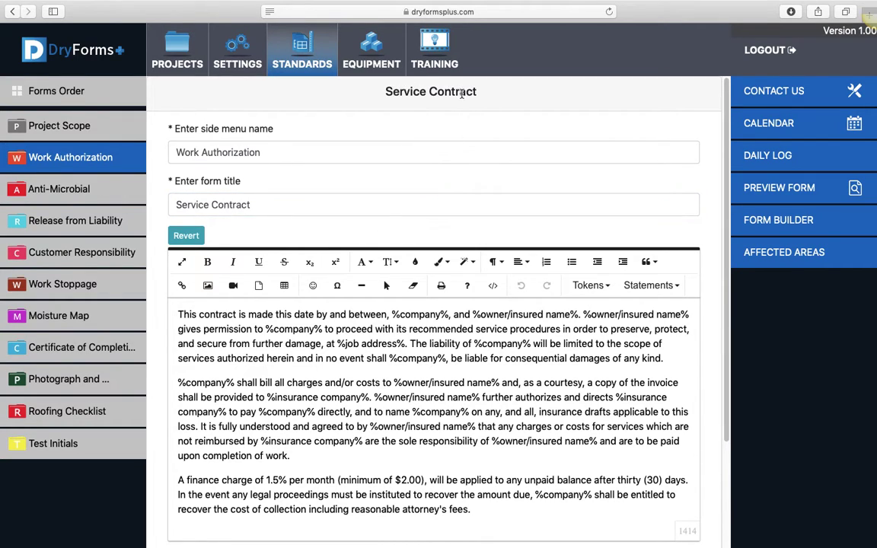
# Copy the side menu name "Work Authorization" and paste it over the form title
pyautogui.moveTo(274, 154); pyautogui.dragTo(175, 152)
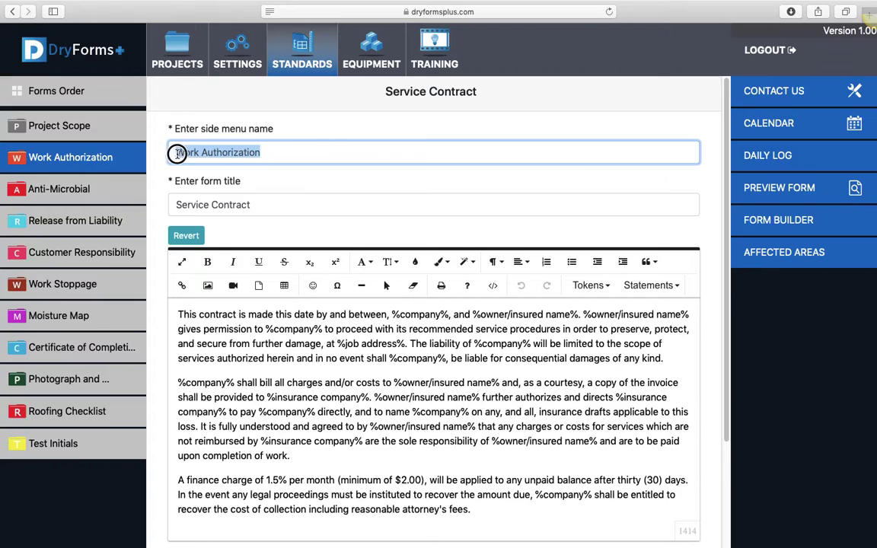
pyautogui.rightClick(195, 151)
pyautogui.click(224, 199)
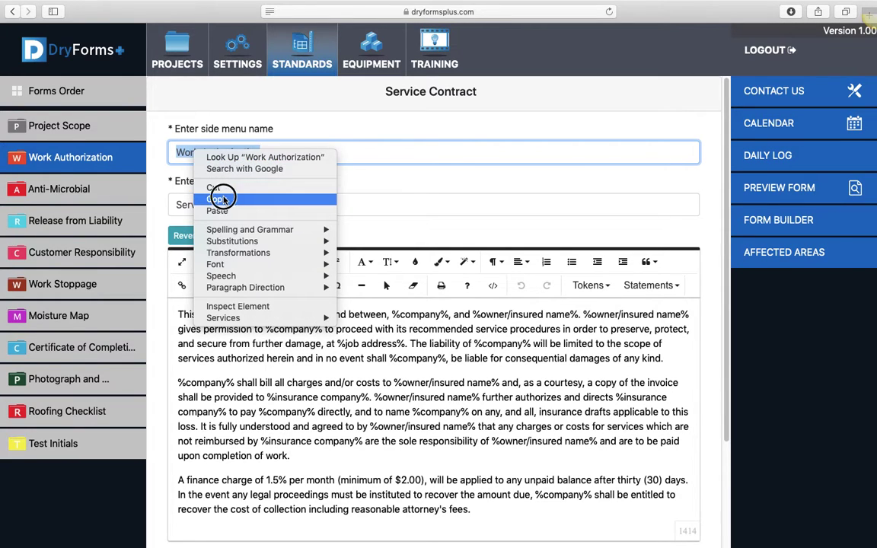
pyautogui.moveTo(253, 204); pyautogui.dragTo(176, 204)
pyautogui.rightClick(176, 204)
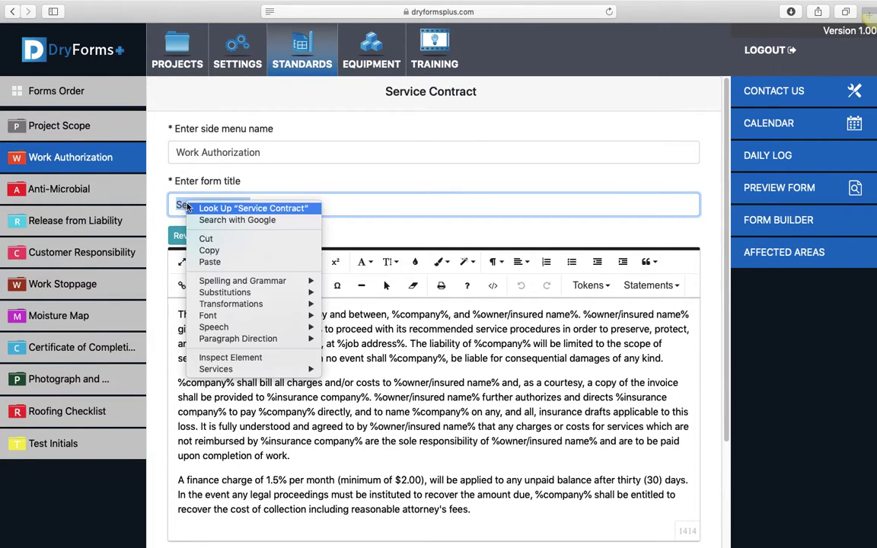
pyautogui.click(230, 257)
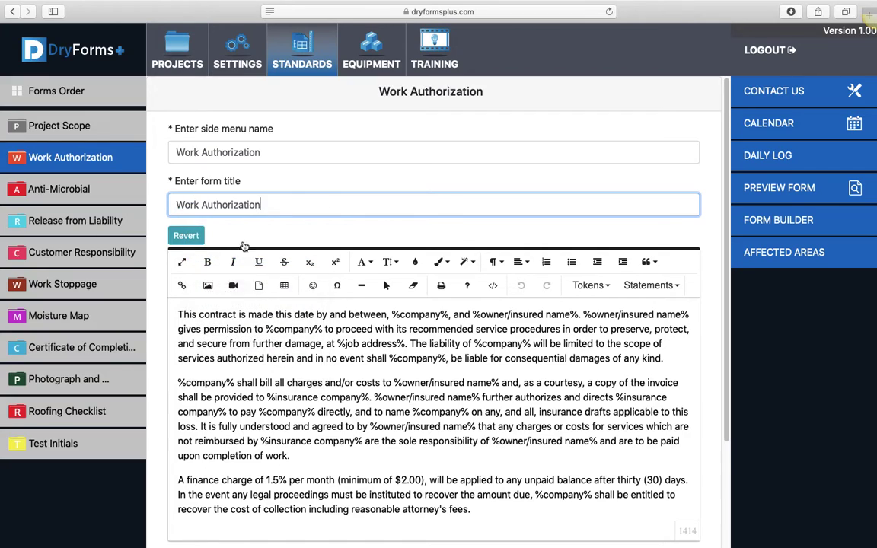
pyautogui.click(265, 181)
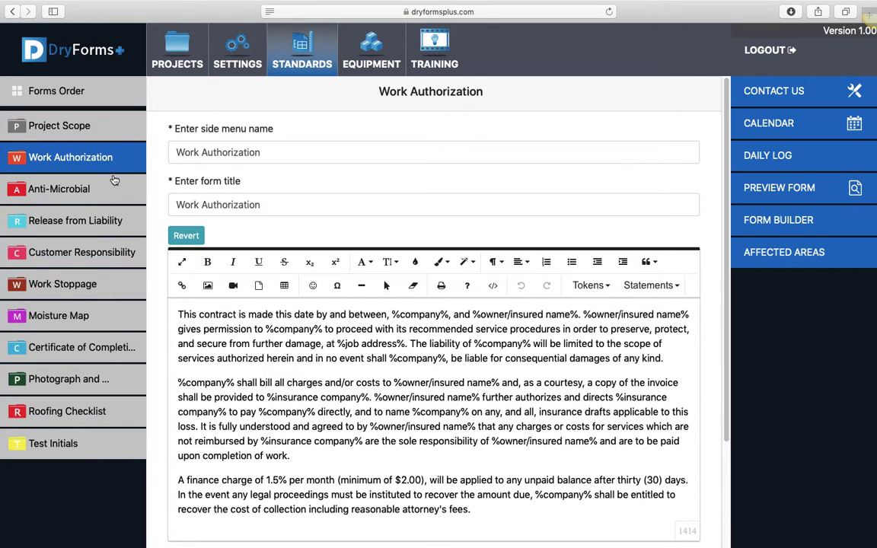
# Change the Work Authorization form's side menu name to "WA 1"
pyautogui.moveTo(266, 153); pyautogui.dragTo(178, 153)
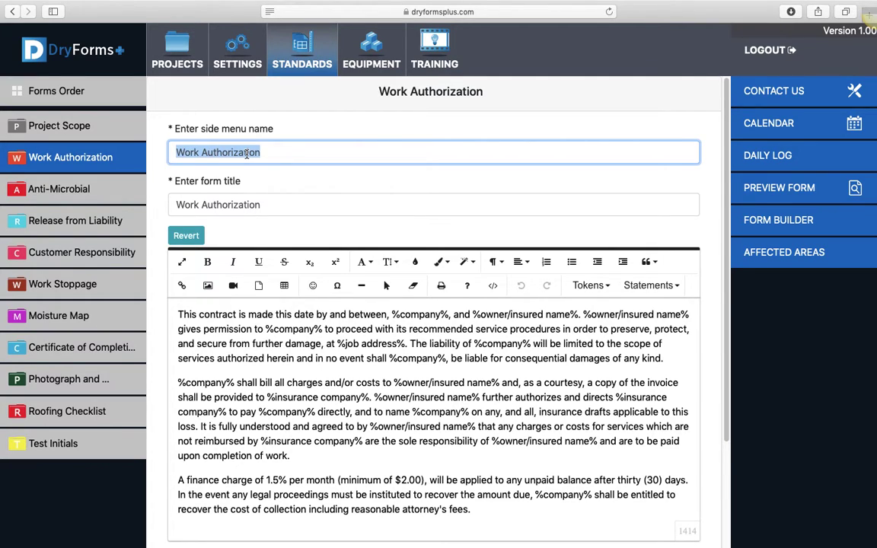
pyautogui.write('WA 1')
pyautogui.click(296, 175)
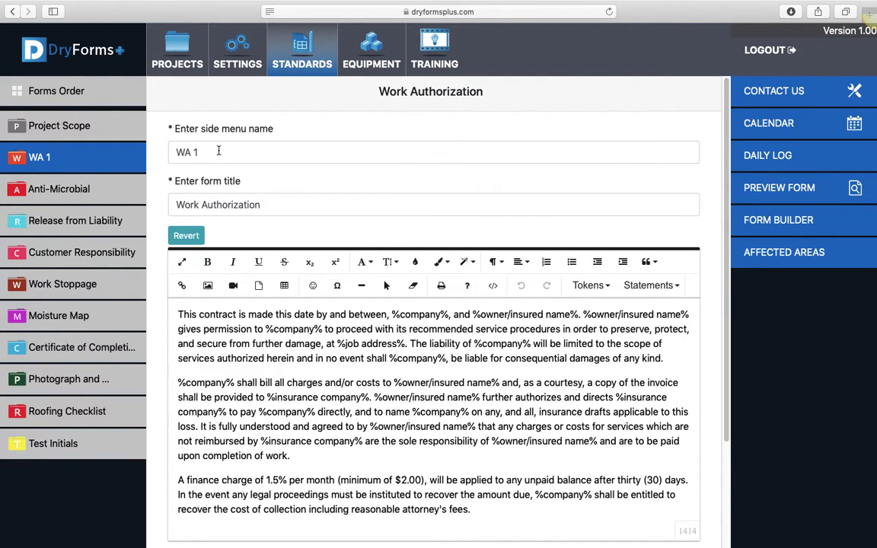
# Copy the form title "Work Authorization" and paste it over the side menu name
pyautogui.moveTo(213, 152); pyautogui.dragTo(161, 151)
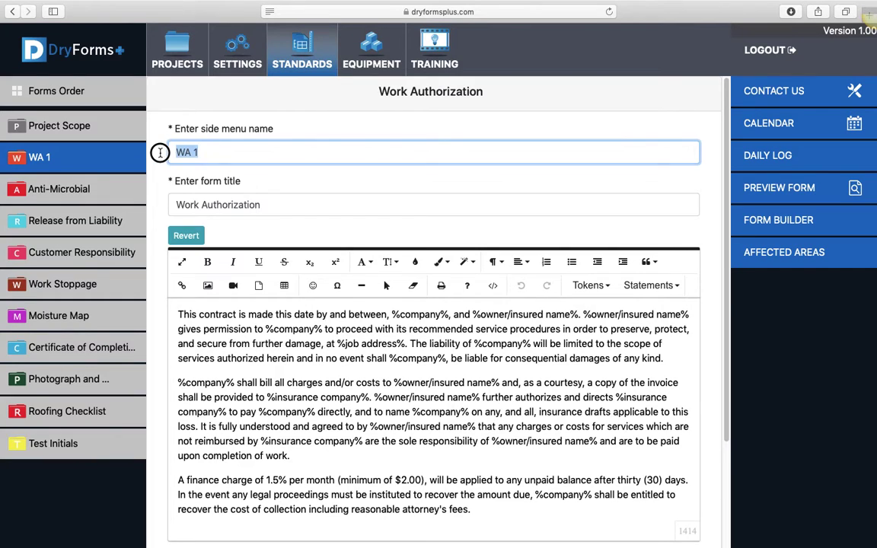
pyautogui.moveTo(264, 204); pyautogui.dragTo(168, 207)
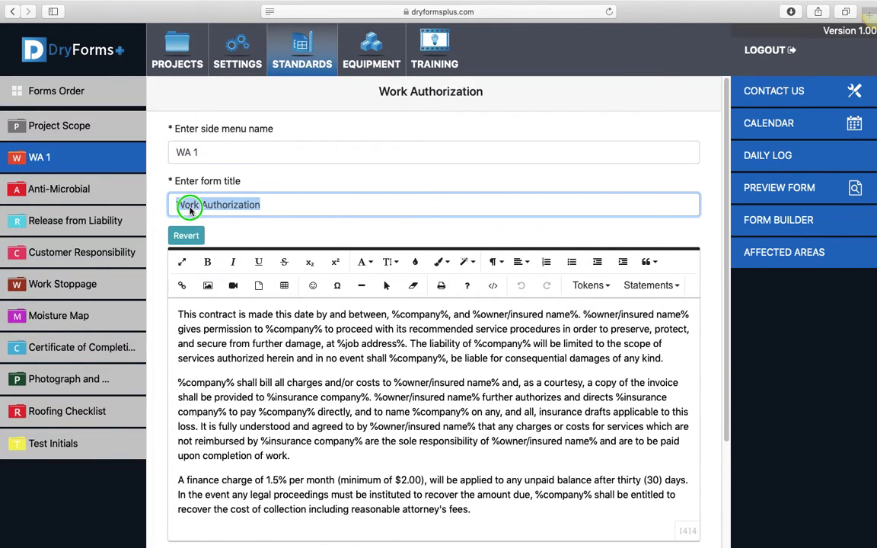
pyautogui.rightClick(170, 206)
pyautogui.click(191, 255)
pyautogui.moveTo(208, 156); pyautogui.dragTo(177, 153)
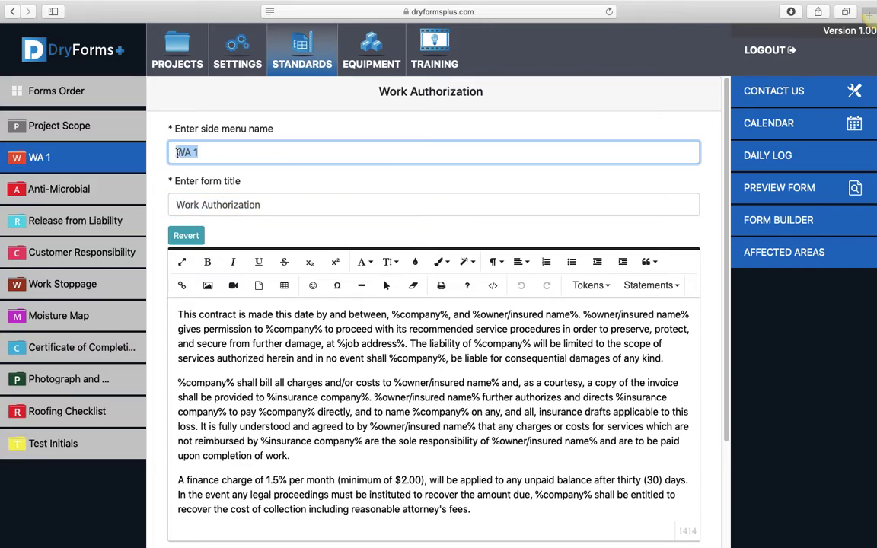
pyautogui.rightClick(178, 152)
pyautogui.click(199, 212)
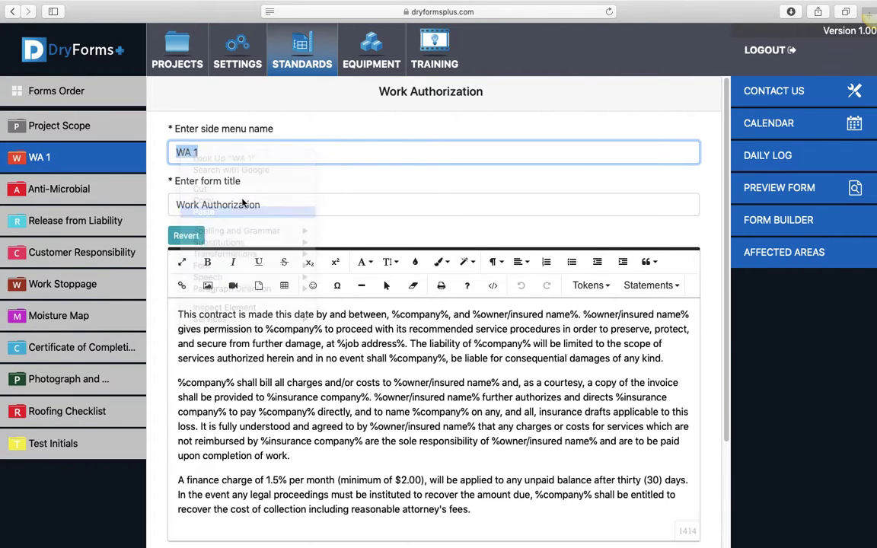
pyautogui.click(271, 183)
# Review the Work Authorization form's contract text, additional notes option and signature fields
pyautogui.scroll(-2, 154, 246)
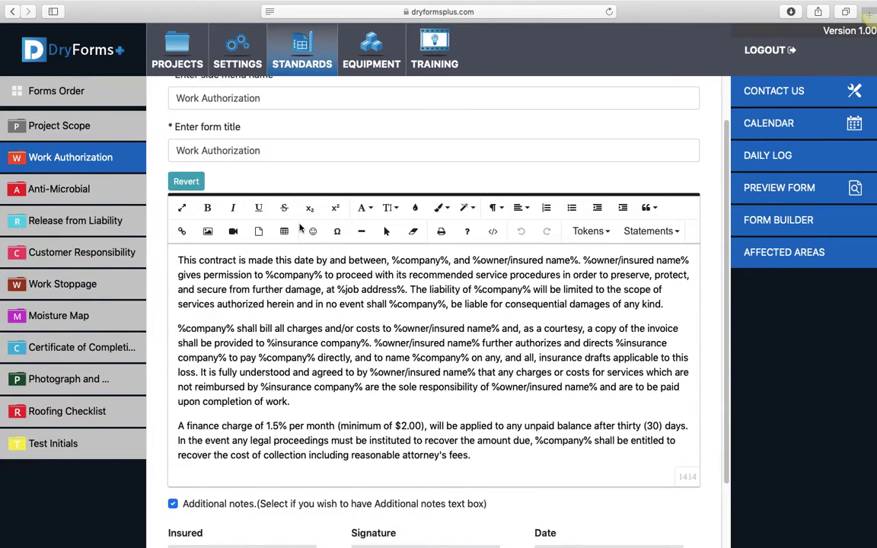
pyautogui.scroll(-1, 155, 246)
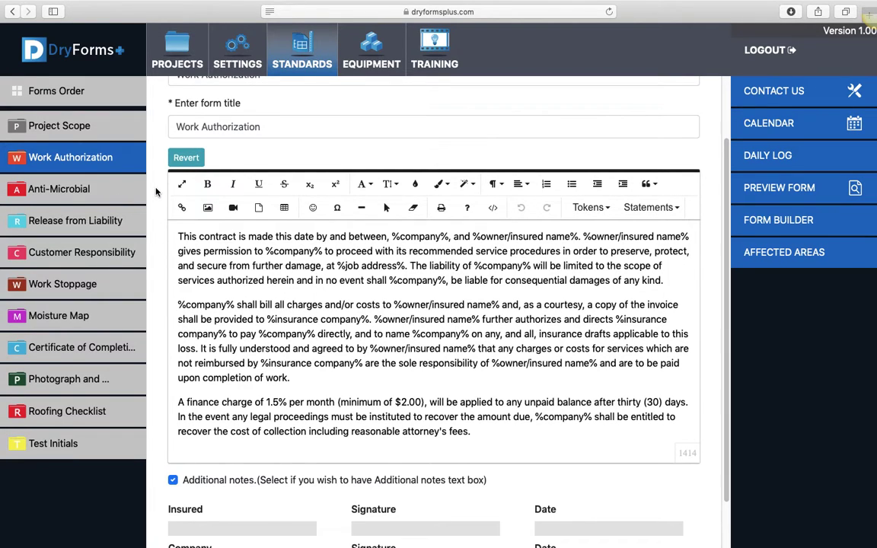
pyautogui.scroll(3, 156, 191)
pyautogui.scroll(-5, 156, 192)
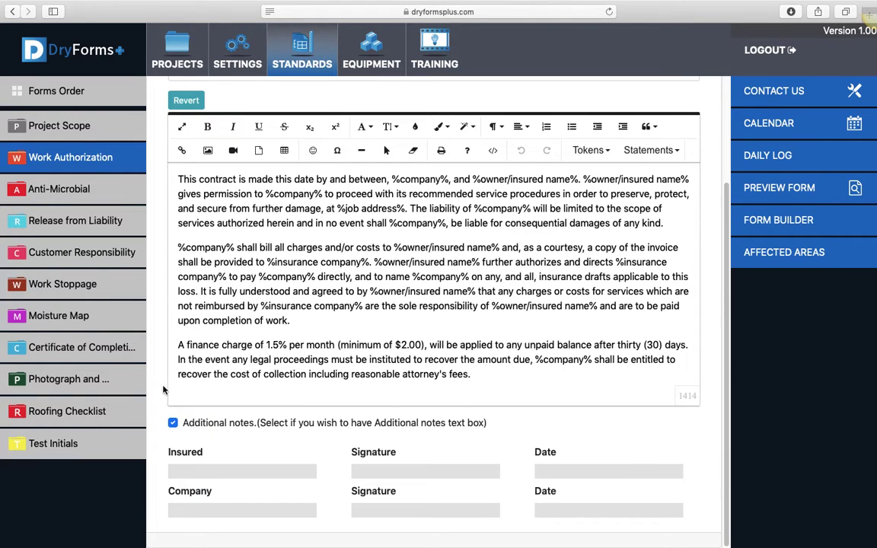
pyautogui.scroll(3, 160, 384)
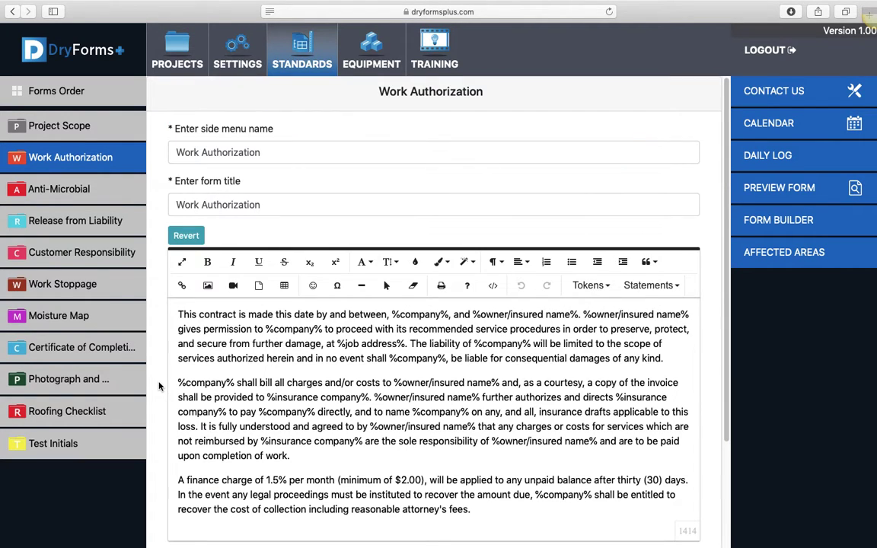
# Open the Anti-Microbial and Release from Liability standard forms and examine their names, titles and text
pyautogui.click(79, 193)
pyautogui.click(85, 224)
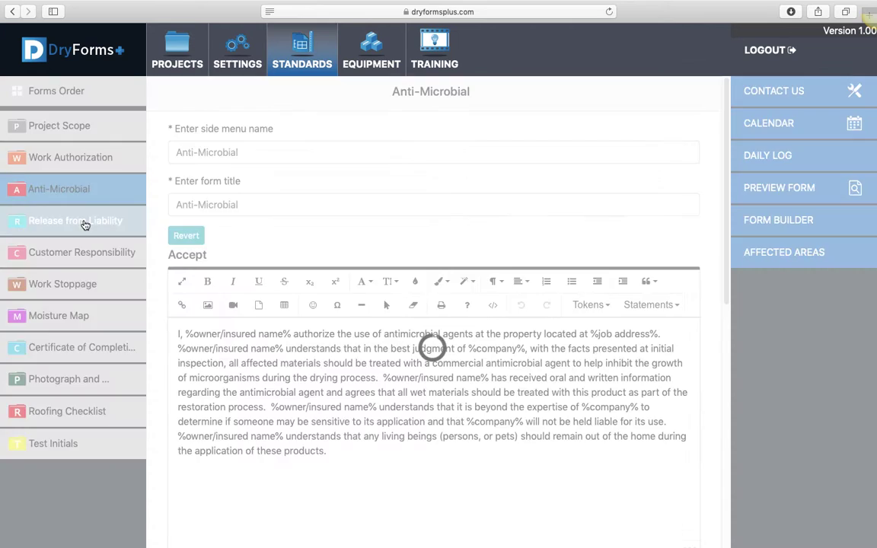
pyautogui.scroll(-1, 149, 242)
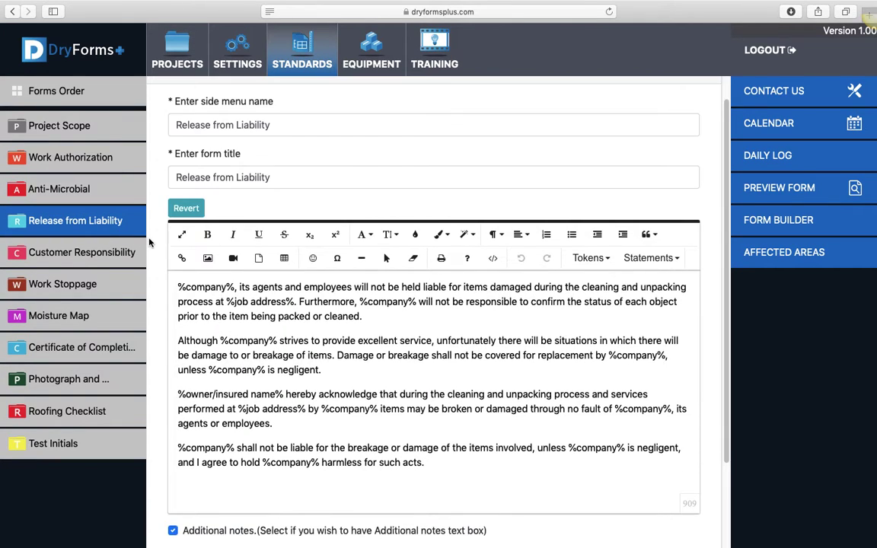
pyautogui.scroll(1, 149, 242)
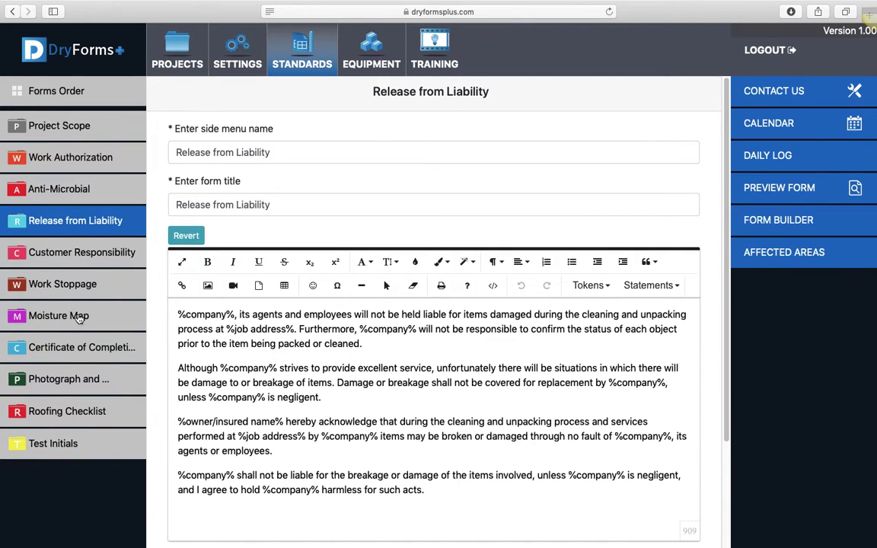
# Open the Project Scope standard form and review its Mitigation line items across the sections
pyautogui.click(62, 129)
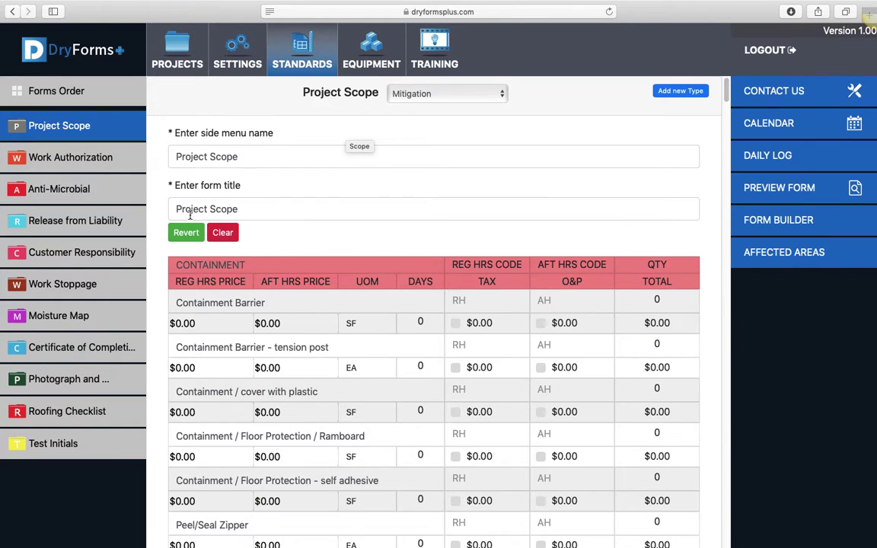
pyautogui.scroll(-5, 159, 230)
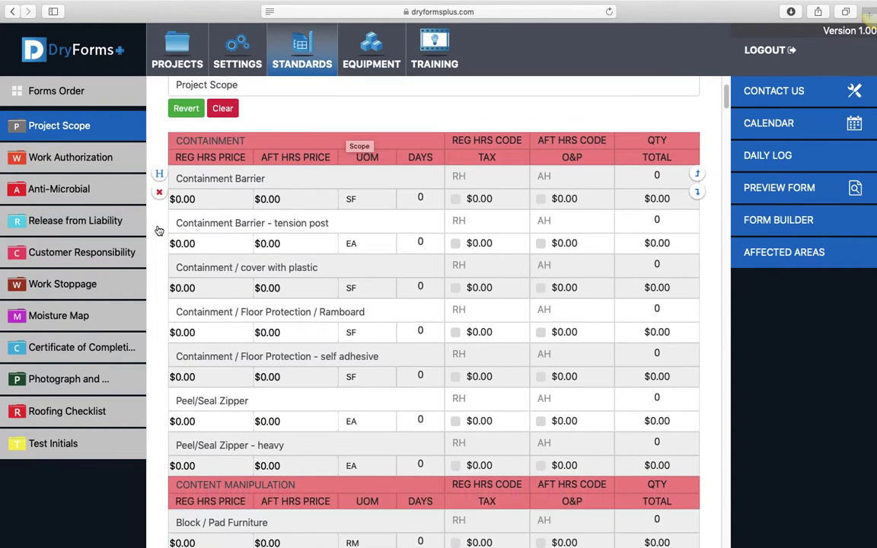
pyautogui.scroll(-14, 158, 229)
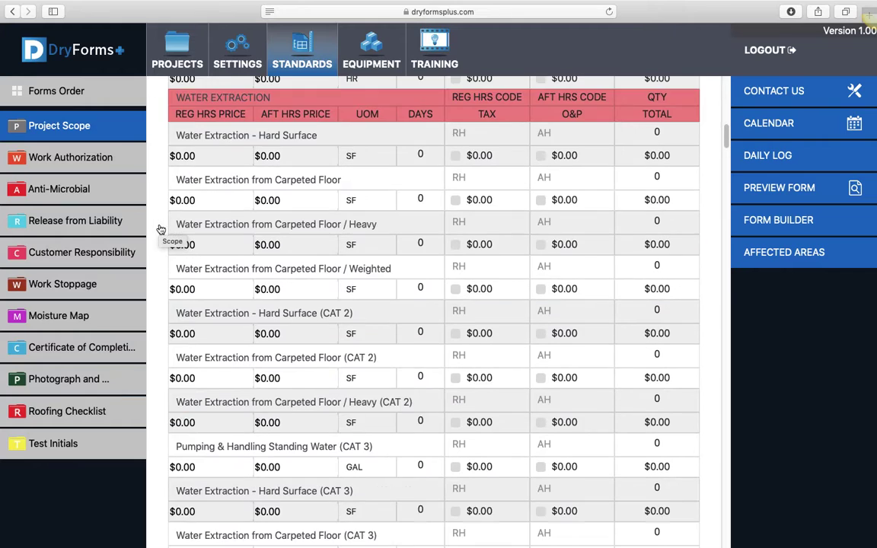
pyautogui.scroll(19, 161, 228)
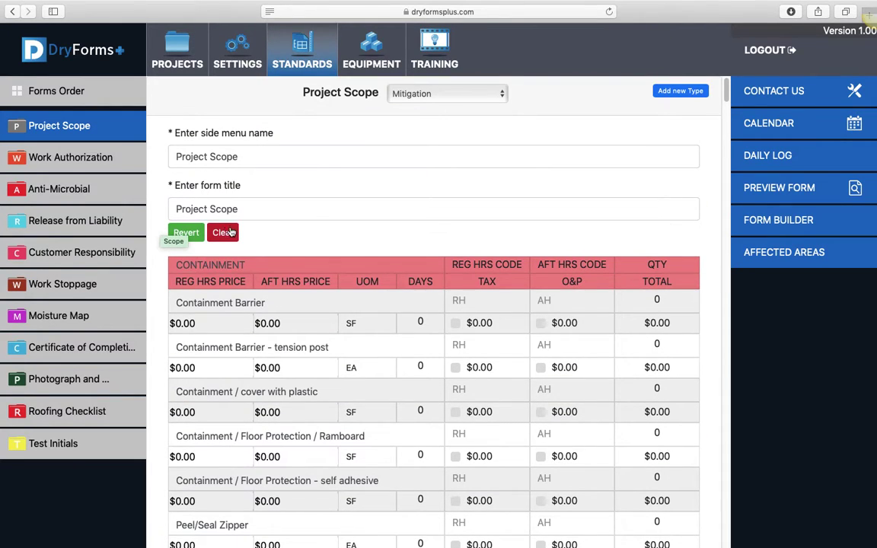
pyautogui.click(281, 232)
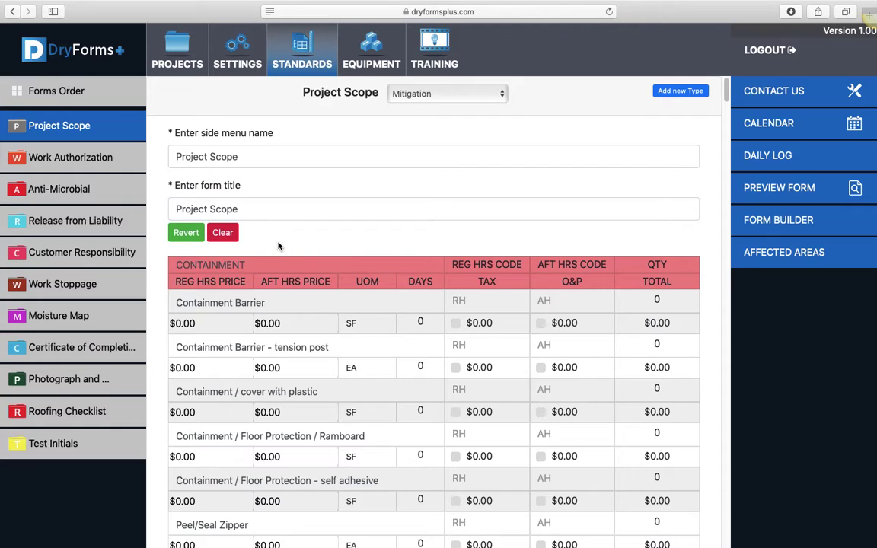
# Create a new standard Project Scope type titled "Roofing"
pyautogui.click(681, 92)
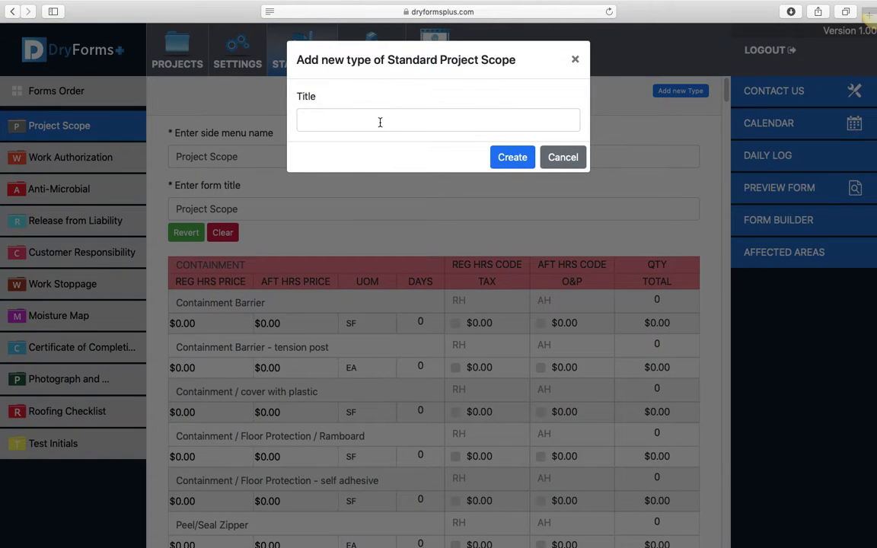
pyautogui.click(380, 122)
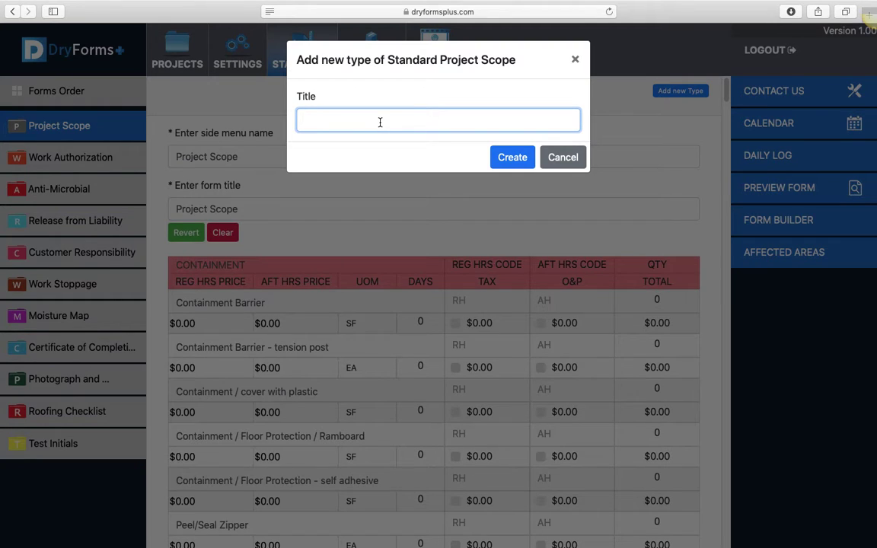
pyautogui.write('Roofing')
pyautogui.click(508, 157)
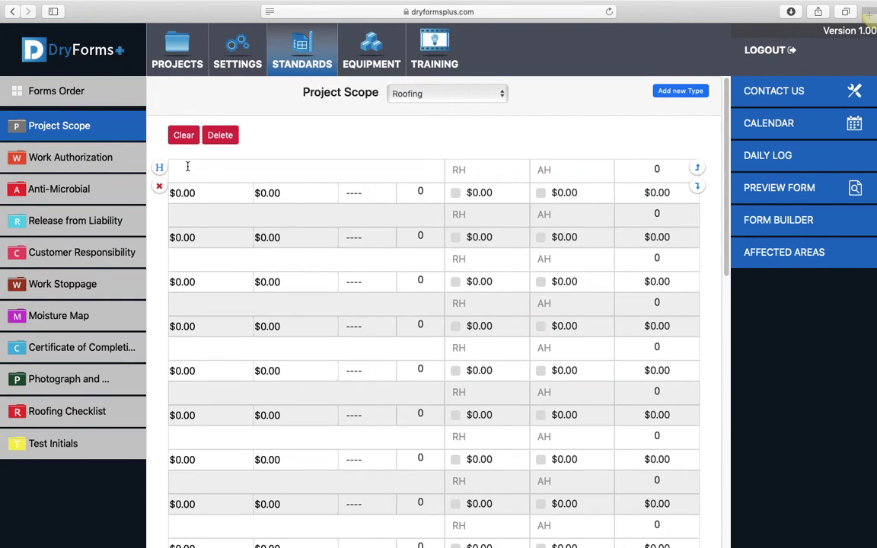
# Turn the first blank row of the Roofing scope into a section header row
pyautogui.click(159, 167)
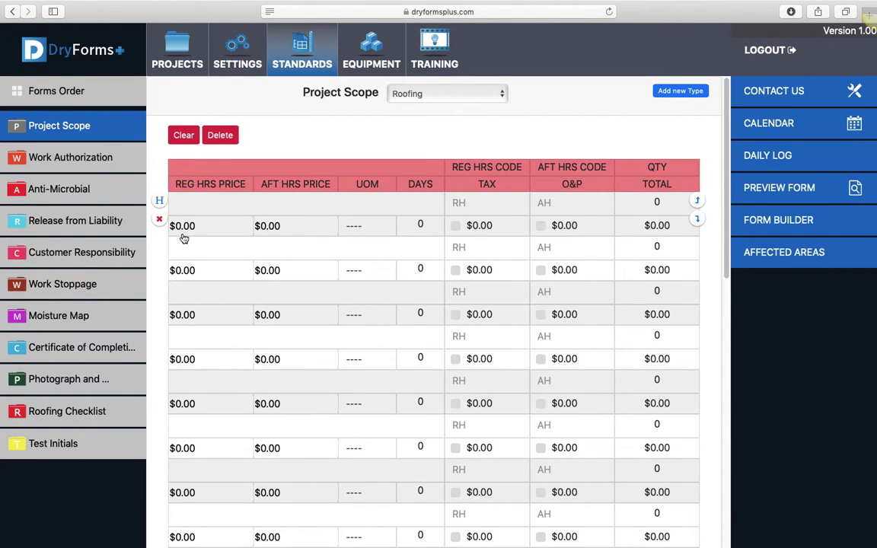
pyautogui.click(340, 207)
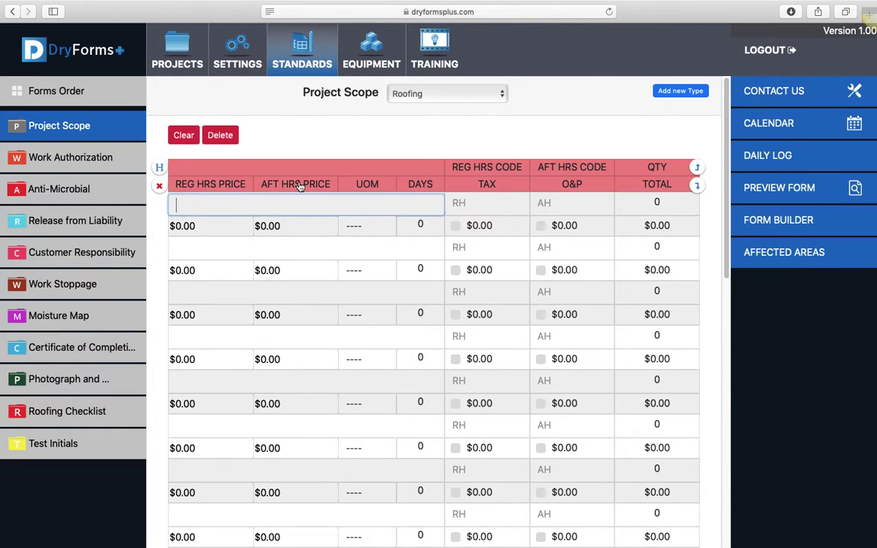
pyautogui.click(378, 224)
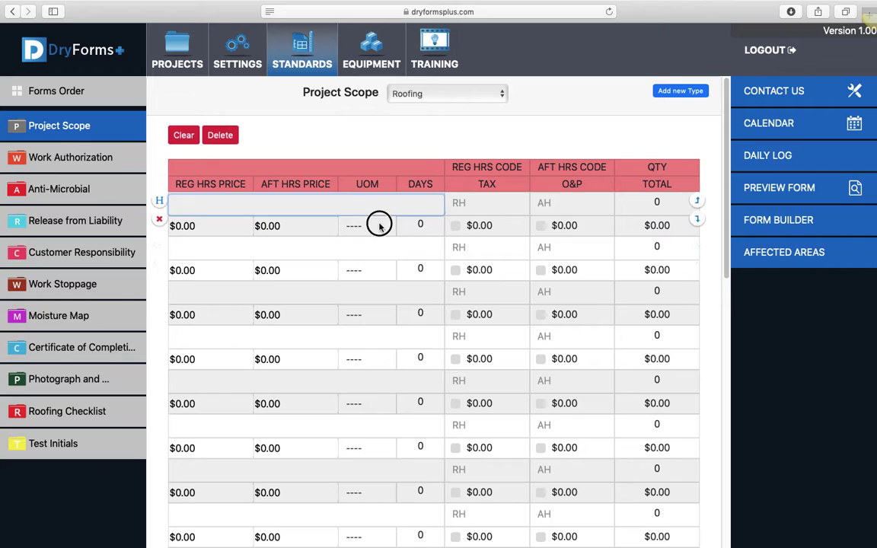
pyautogui.click(398, 139)
# Look through the available Project Scope types and switch from Roofing to Mitigation
pyautogui.click(438, 93)
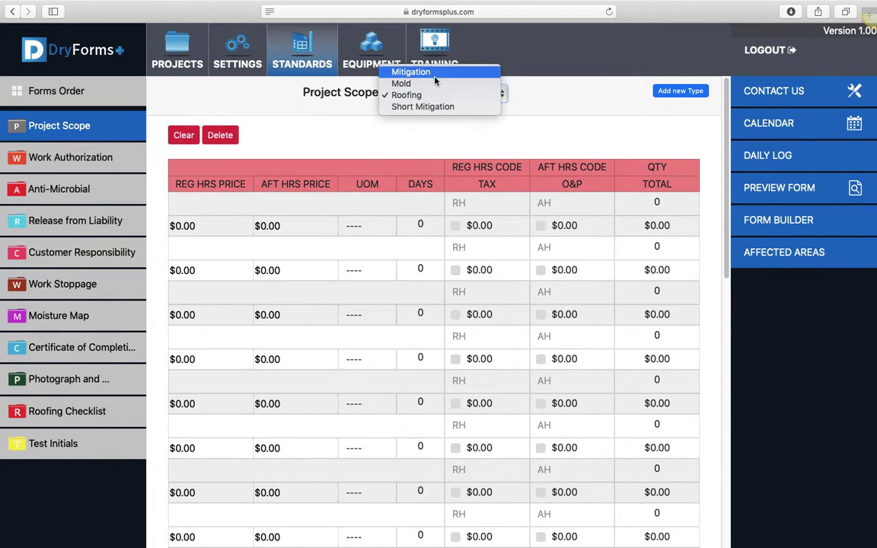
pyautogui.click(444, 127)
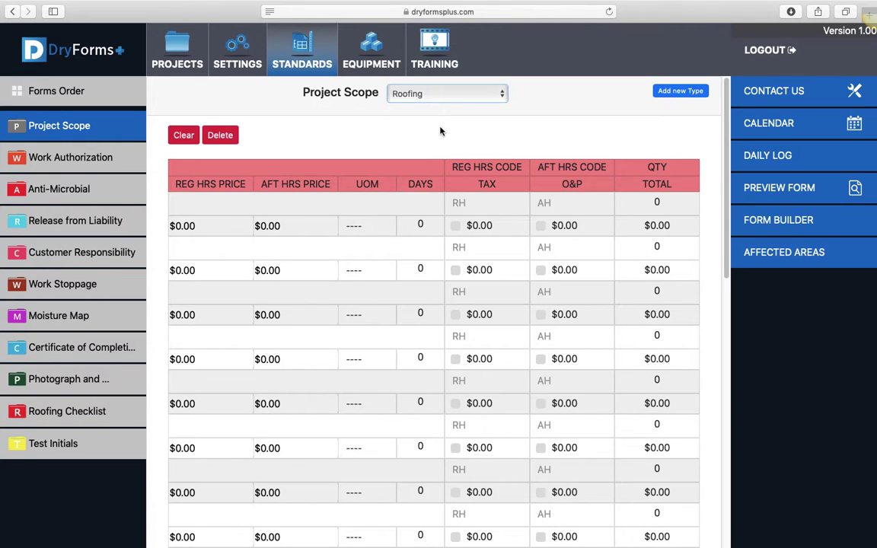
pyautogui.click(421, 92)
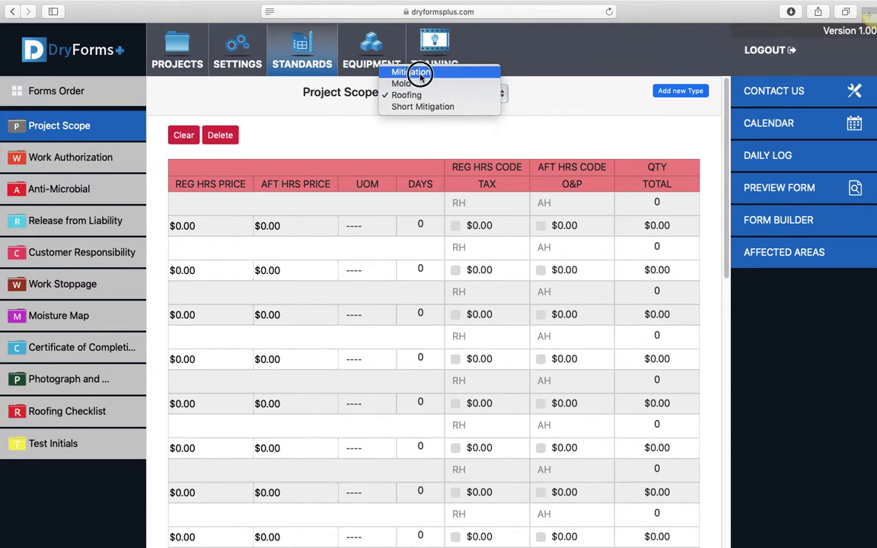
pyautogui.click(424, 73)
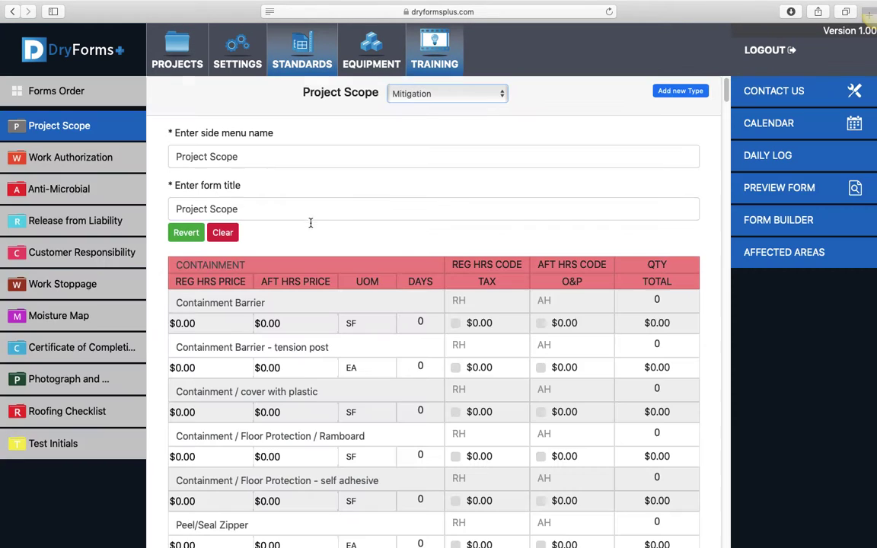
# Clear all line items from the Mitigation scope and turn its first blank row into a section header
pyautogui.click(219, 234)
pyautogui.click(491, 135)
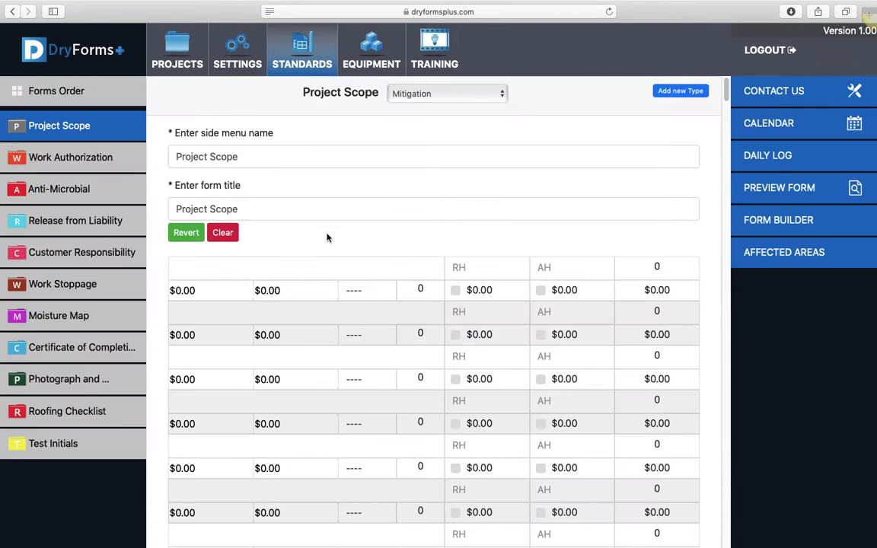
pyautogui.scroll(-3, 327, 237)
pyautogui.scroll(-5, 326, 319)
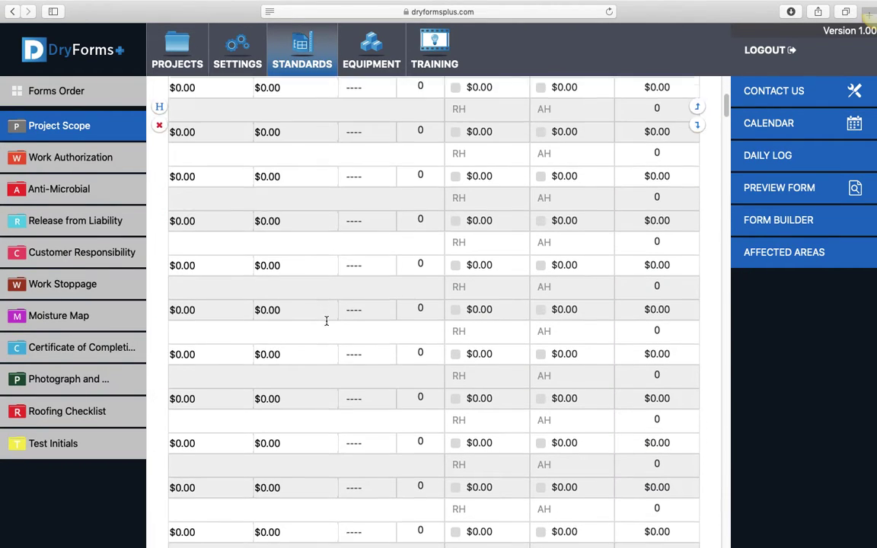
pyautogui.scroll(4, 329, 322)
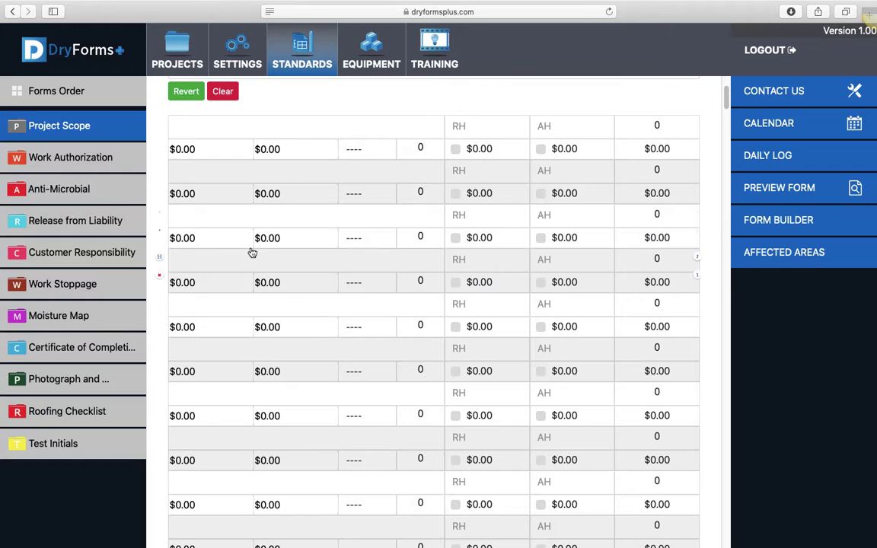
pyautogui.scroll(3, 228, 239)
pyautogui.click(159, 236)
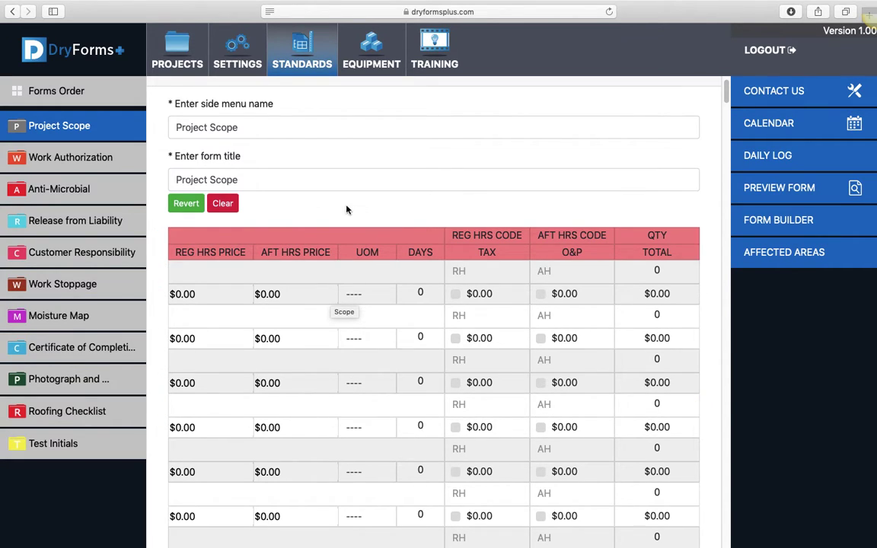
# Revert the Mitigation scope to the default scopes and check the list of scope types without changing the selection
pyautogui.click(191, 207)
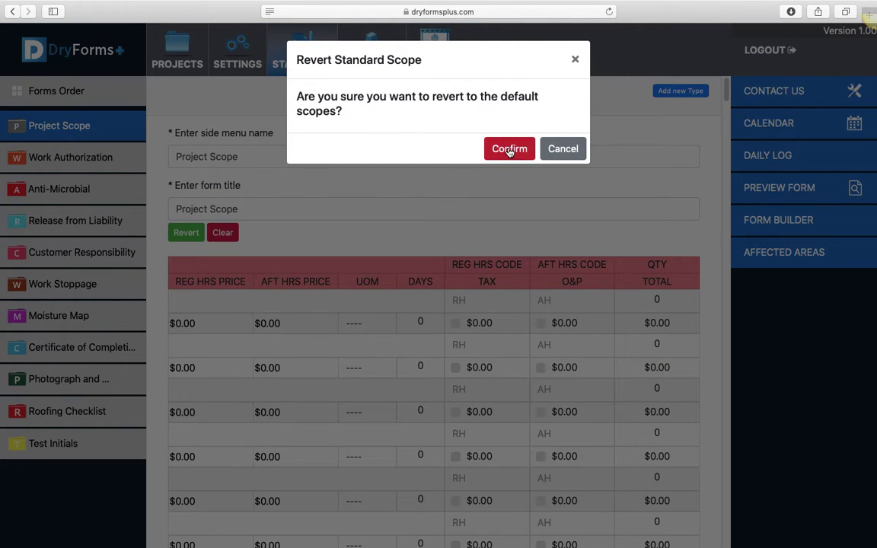
pyautogui.click(507, 151)
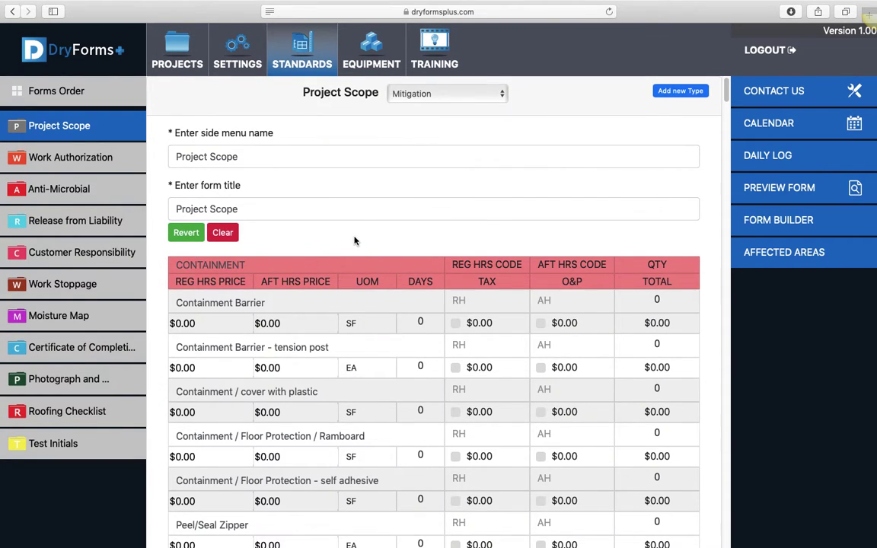
pyautogui.click(423, 101)
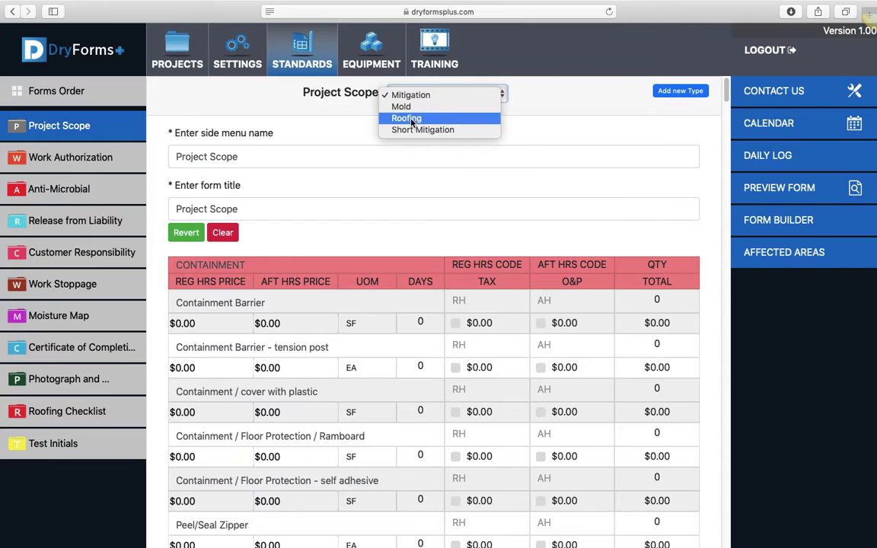
pyautogui.click(521, 95)
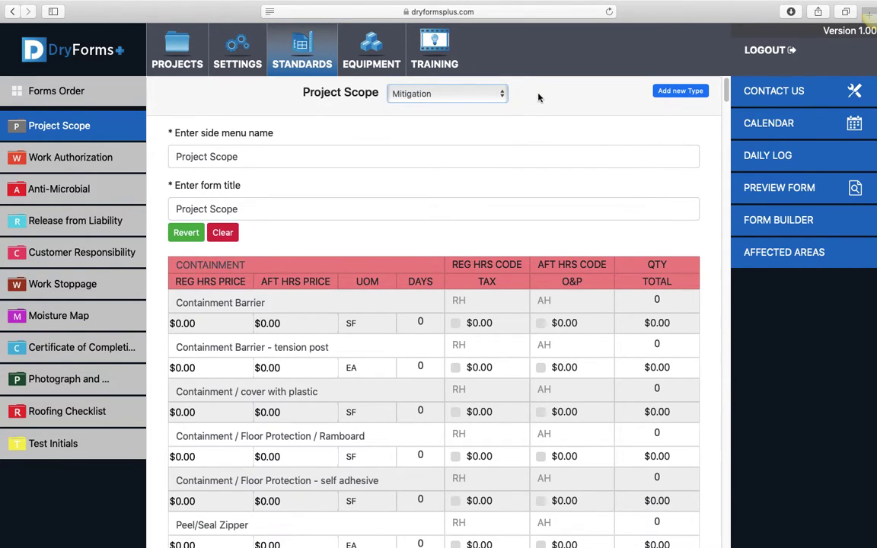
# Open the Moisture Map standard form and examine its structure list and the start of its material list
pyautogui.click(78, 321)
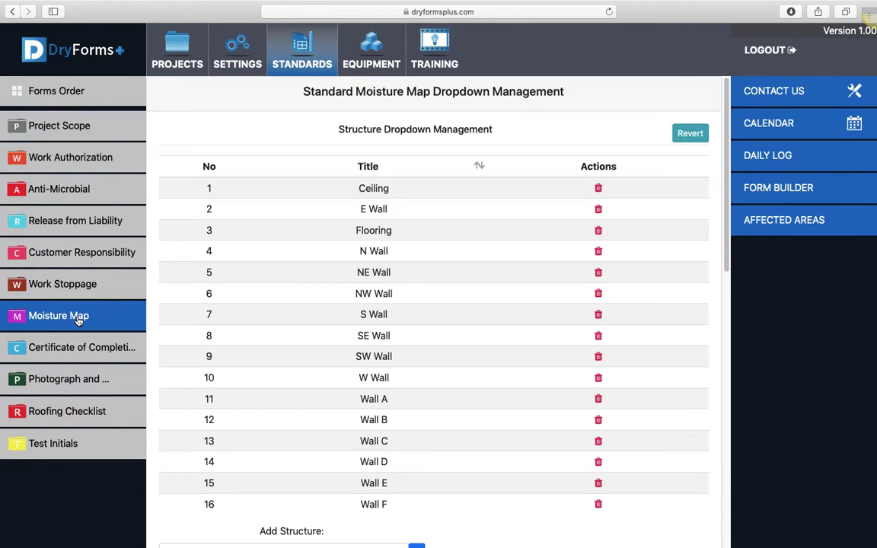
pyautogui.scroll(-3, 629, 261)
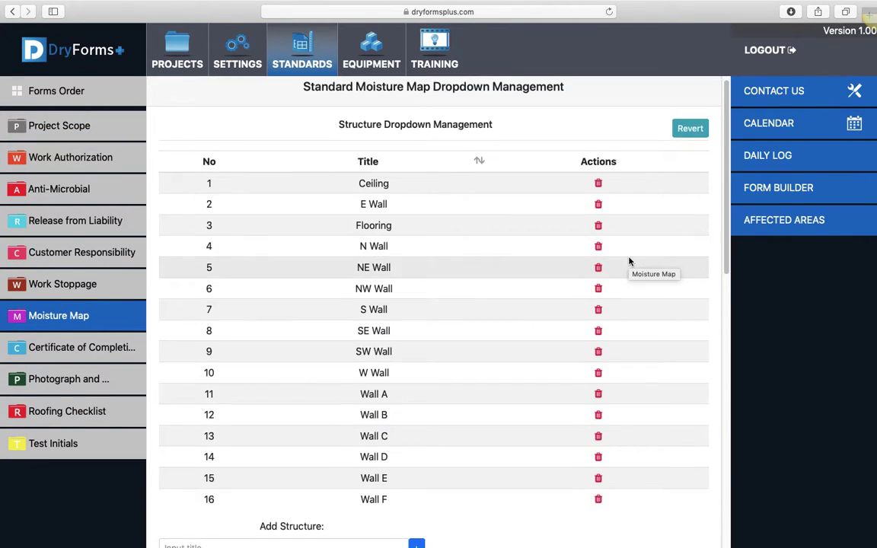
pyautogui.scroll(-3, 631, 261)
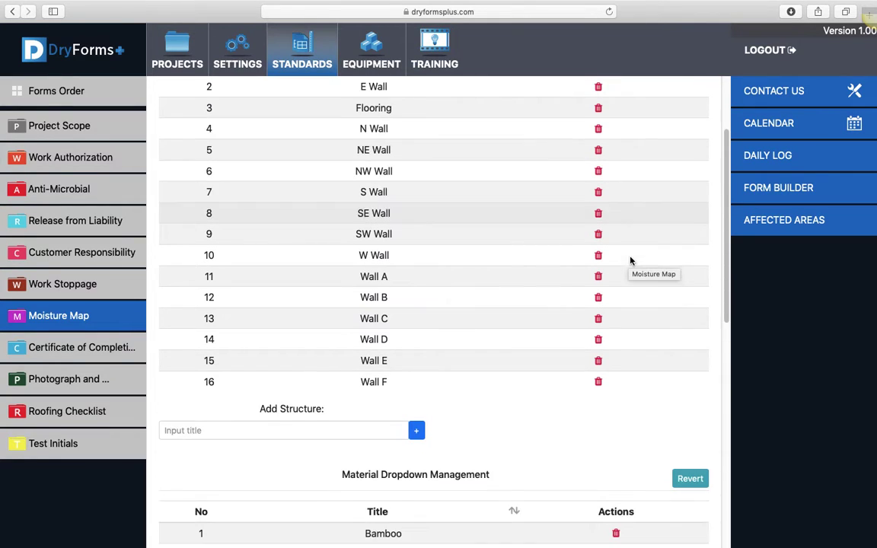
pyautogui.scroll(5, 630, 261)
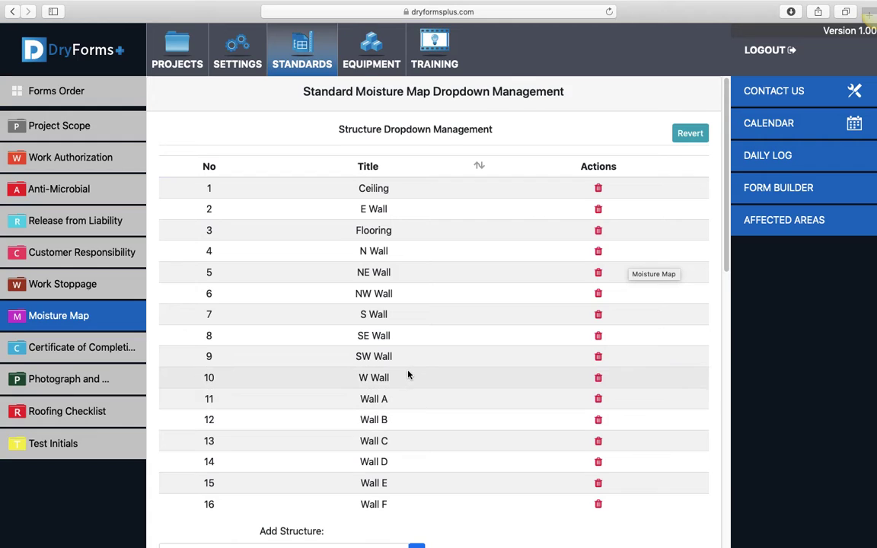
pyautogui.scroll(-1, 407, 373)
pyautogui.scroll(-3, 457, 289)
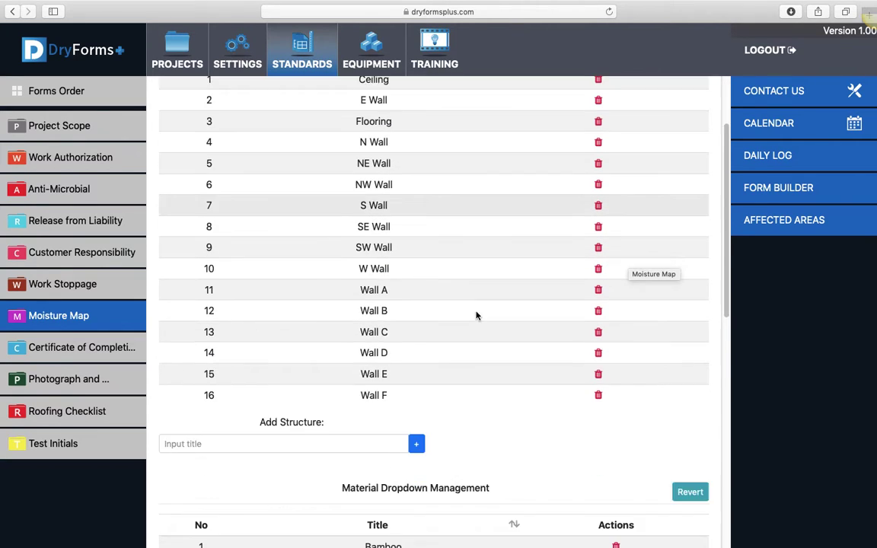
pyautogui.scroll(-4, 478, 315)
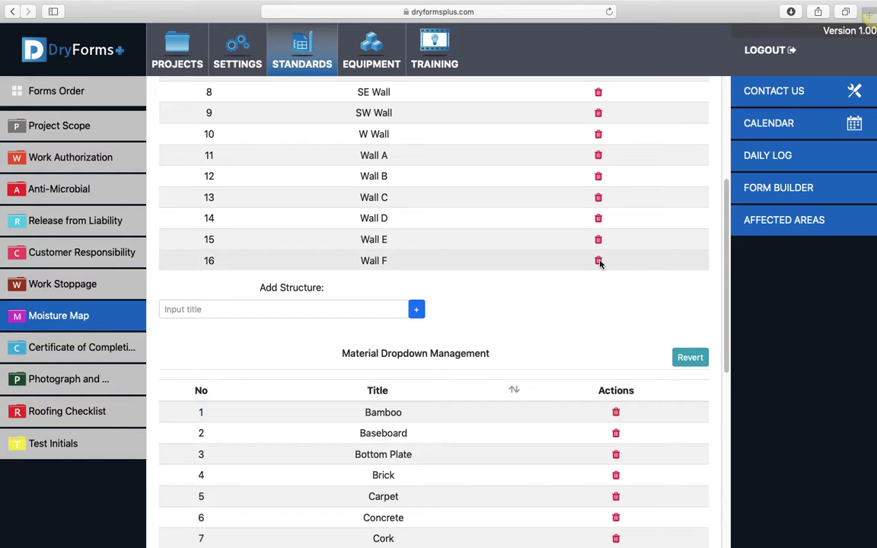
pyautogui.scroll(4, 554, 290)
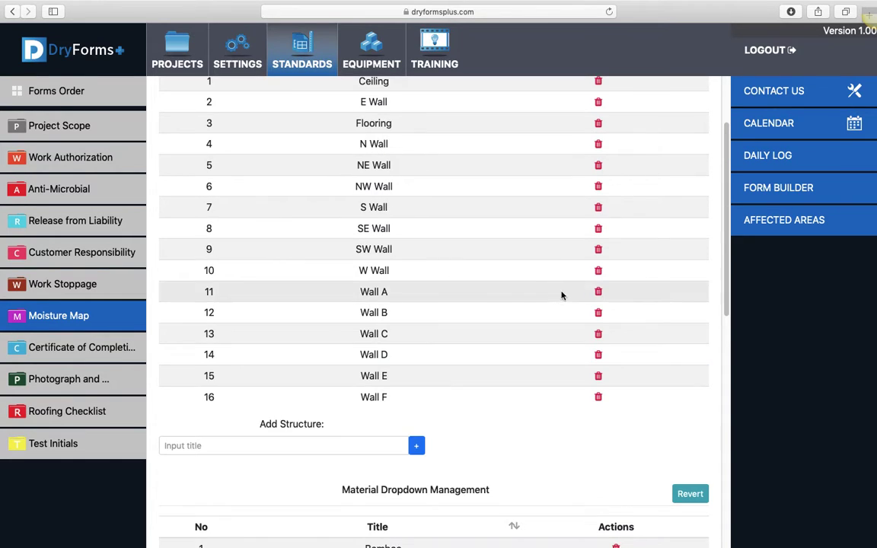
# Delete the structures Wall A through Wall F from the Moisture Map structure list
pyautogui.click(598, 397)
pyautogui.click(598, 376)
pyautogui.click(598, 355)
pyautogui.click(598, 333)
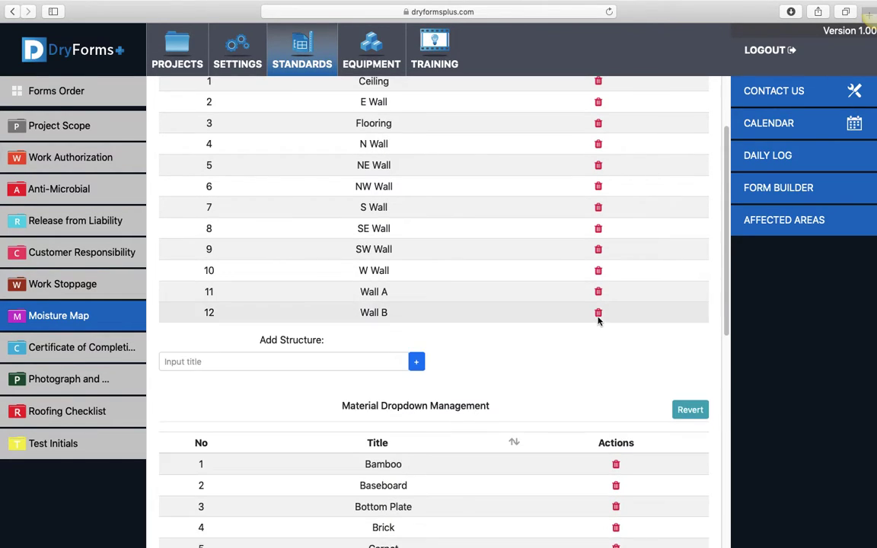
pyautogui.click(597, 315)
pyautogui.click(597, 290)
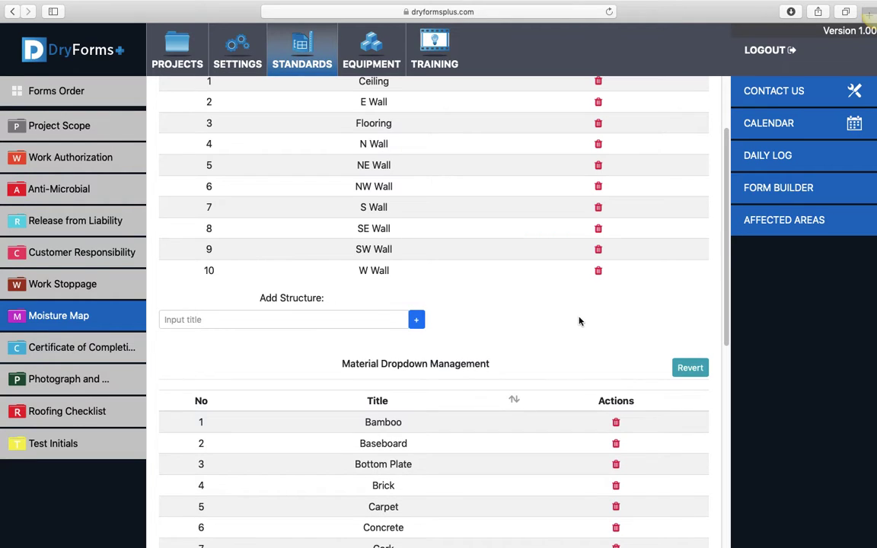
# Revert the Moisture Map structure list to the default structures
pyautogui.scroll(3, 580, 320)
pyautogui.click(685, 134)
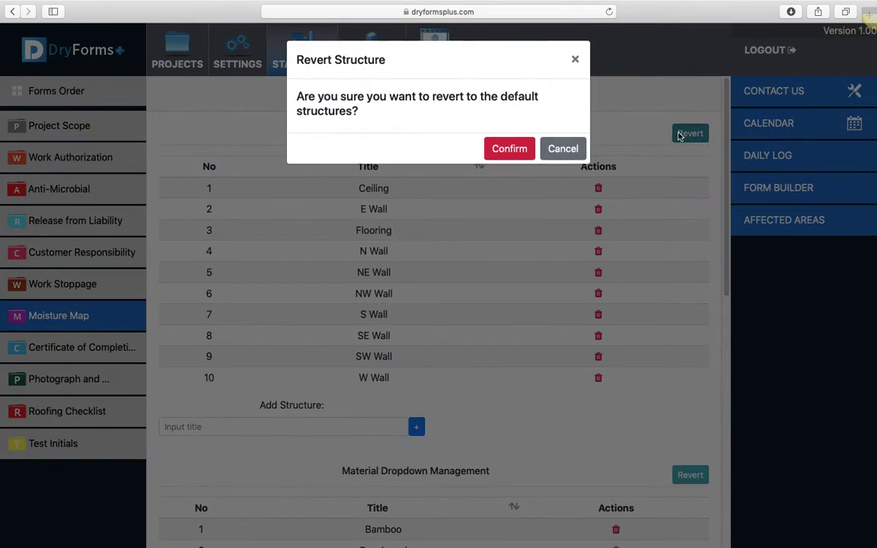
pyautogui.click(509, 149)
# Add a new structure titled "Test" to the Moisture Map structure list
pyautogui.scroll(-5, 513, 292)
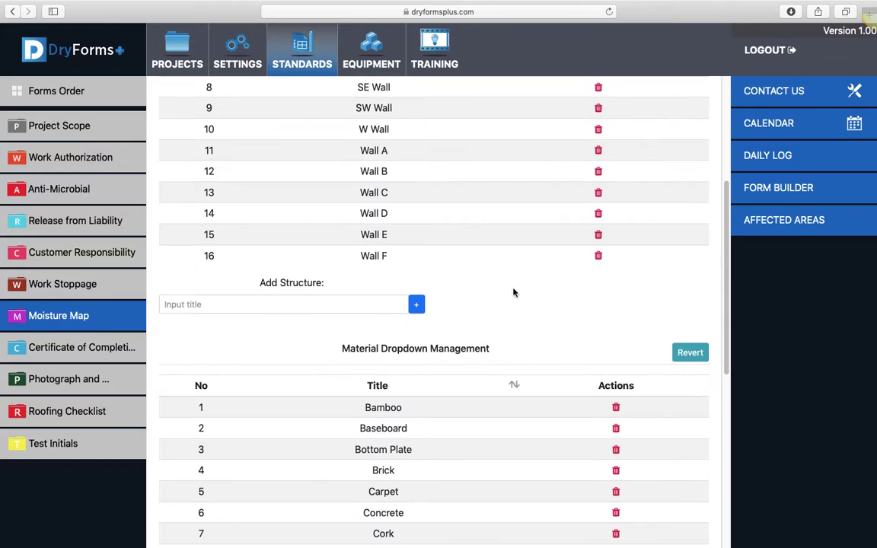
pyautogui.click(270, 305)
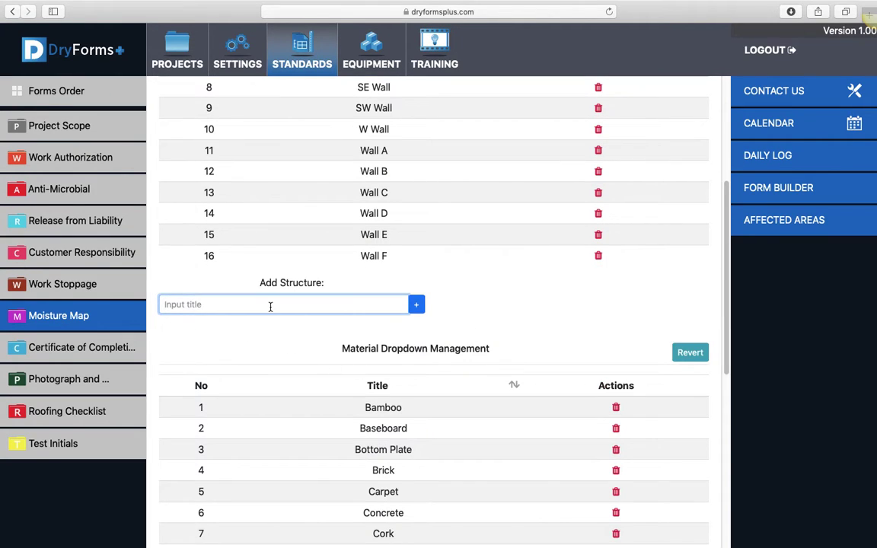
pyautogui.write('Test')
pyautogui.click(417, 305)
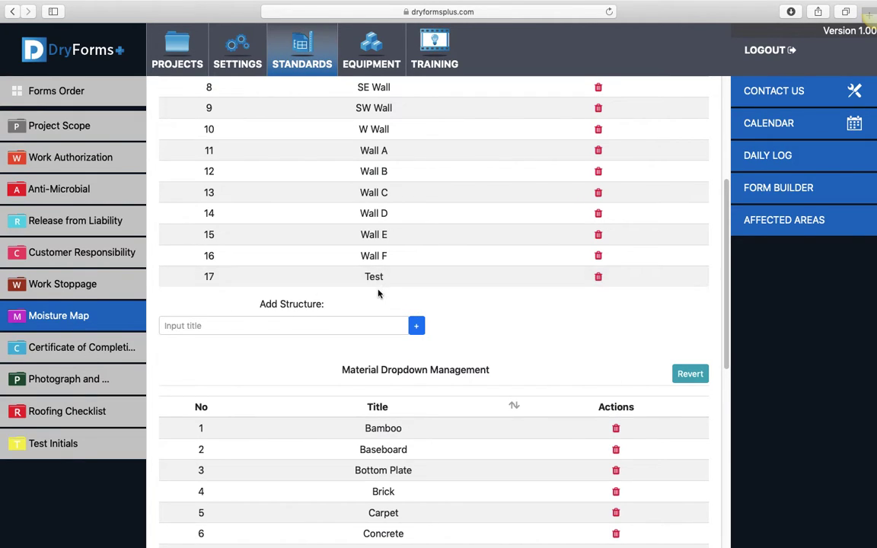
# Reload the Moisture Map by opening Work Stoppage and returning, and delete the "Test" structure
pyautogui.click(71, 281)
pyautogui.click(135, 325)
pyautogui.scroll(-2, 438, 325)
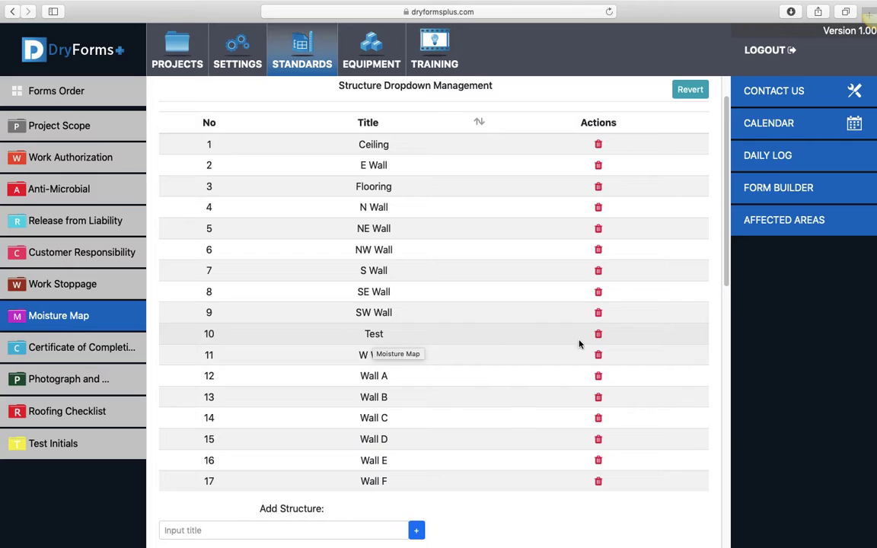
pyautogui.click(598, 335)
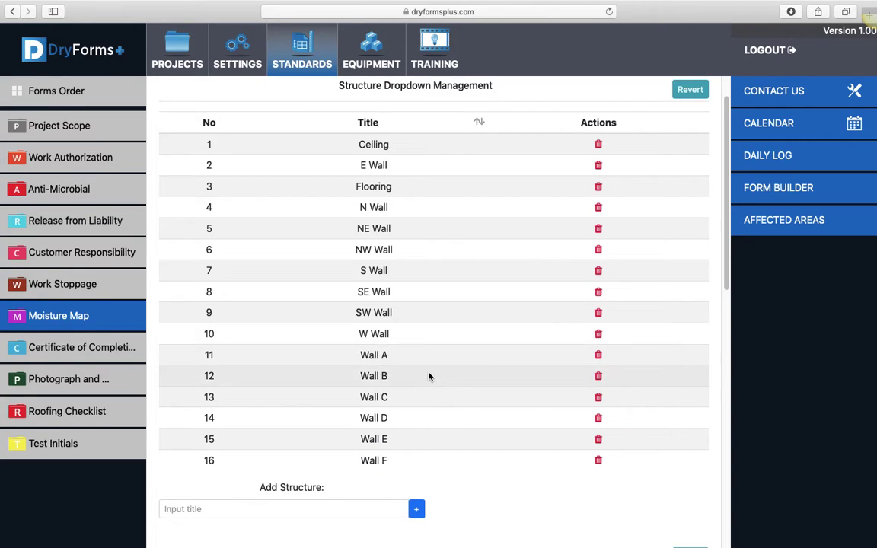
# Review the materials listed under Material Dropdown Management for the Moisture Map
pyautogui.scroll(-5, 430, 365)
pyautogui.scroll(-1, 430, 363)
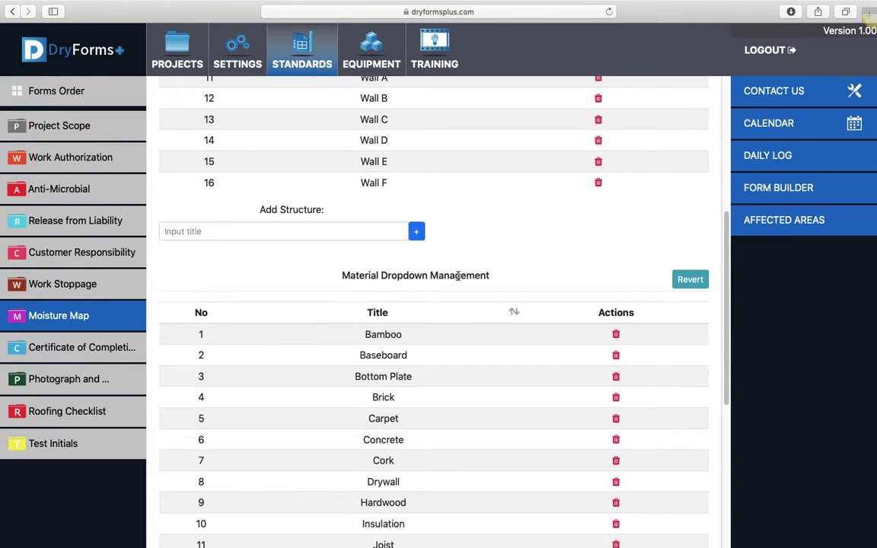
pyautogui.scroll(-4, 513, 280)
pyautogui.scroll(-5, 472, 276)
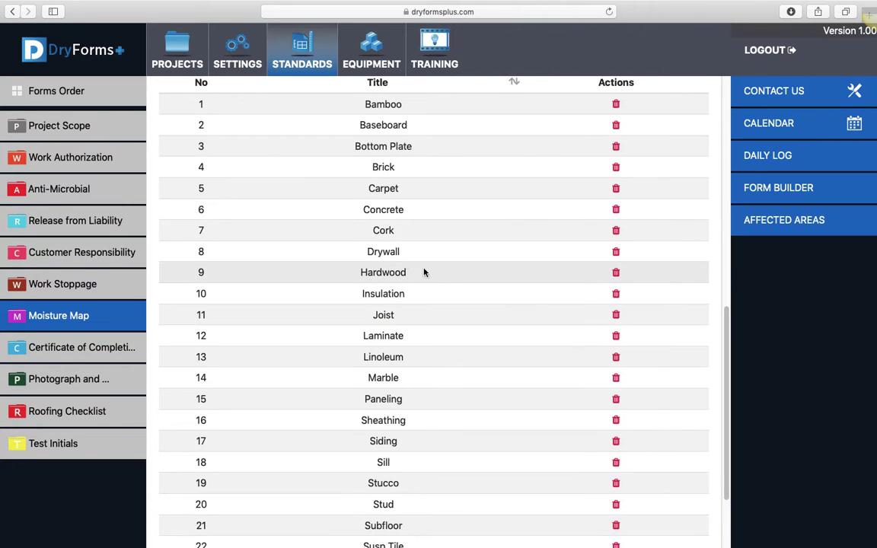
# Examine the full Moisture Map material list, including its Add Material field and its Revert option
pyautogui.scroll(-4, 445, 442)
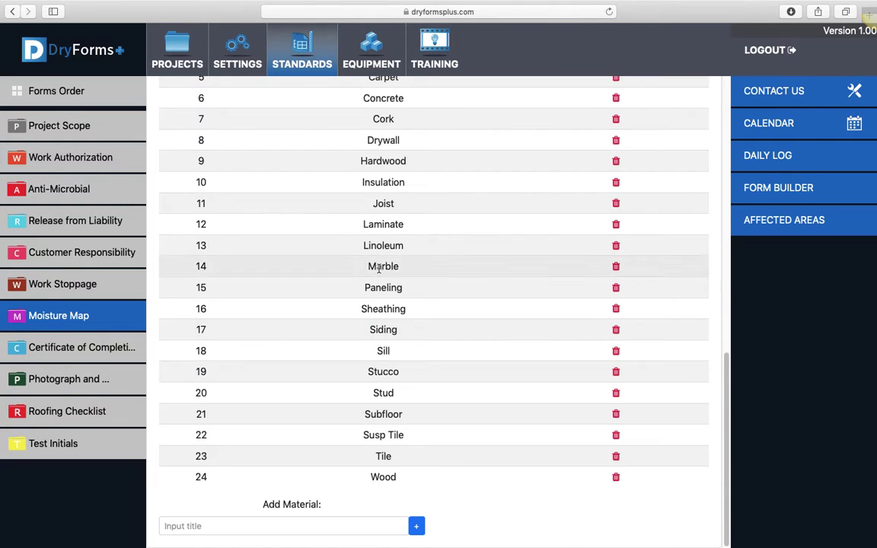
pyautogui.scroll(8, 396, 263)
pyautogui.scroll(-8, 397, 264)
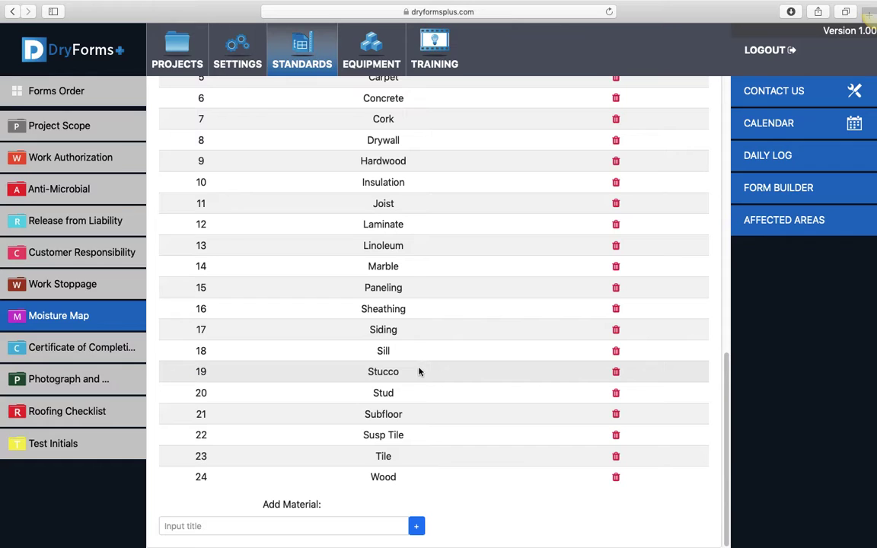
pyautogui.click(294, 525)
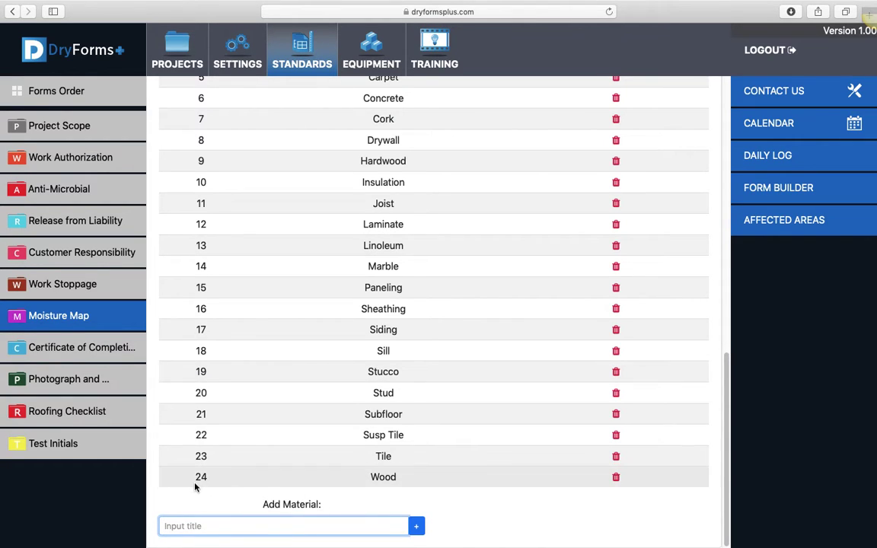
pyautogui.scroll(5, 422, 192)
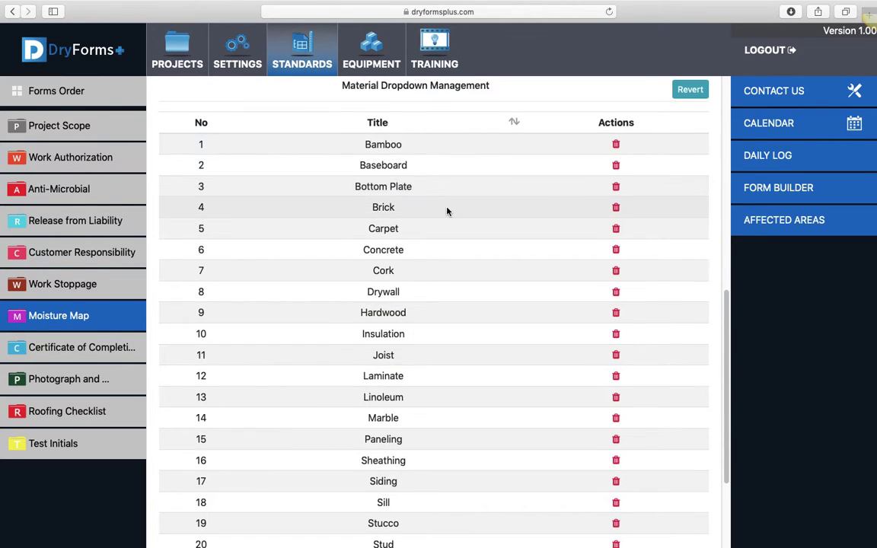
pyautogui.scroll(4, 446, 205)
pyautogui.scroll(1, 448, 208)
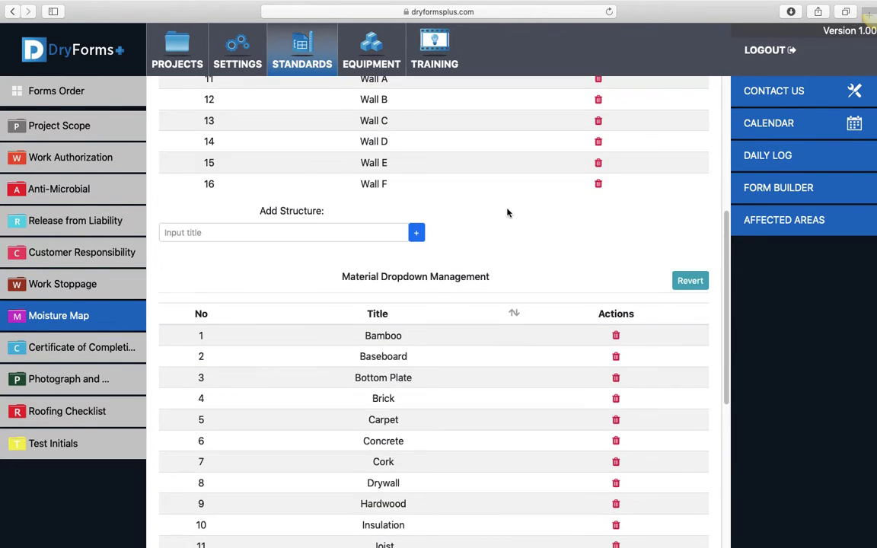
pyautogui.scroll(-2, 497, 285)
pyautogui.scroll(1, 500, 297)
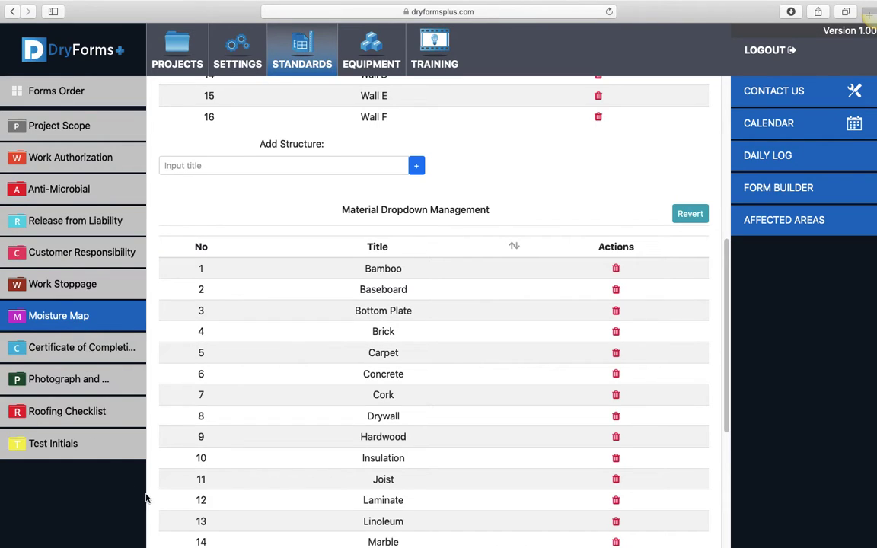
# Start building a new form and enter "Test 1" as its form name
pyautogui.click(769, 191)
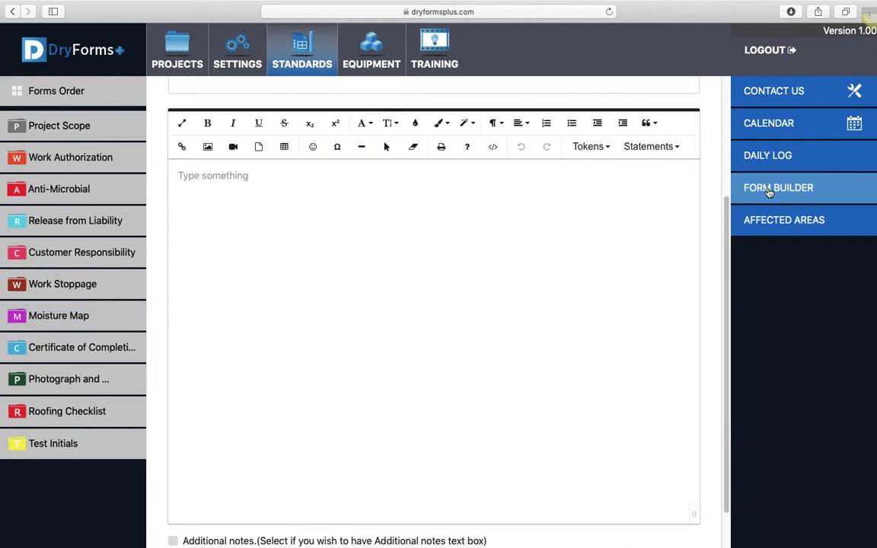
pyautogui.scroll(5, 609, 146)
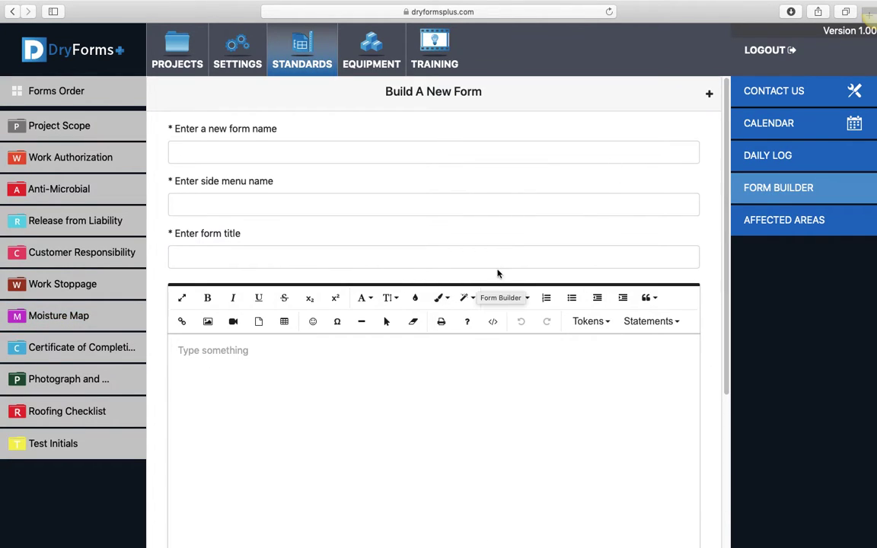
pyautogui.click(238, 153)
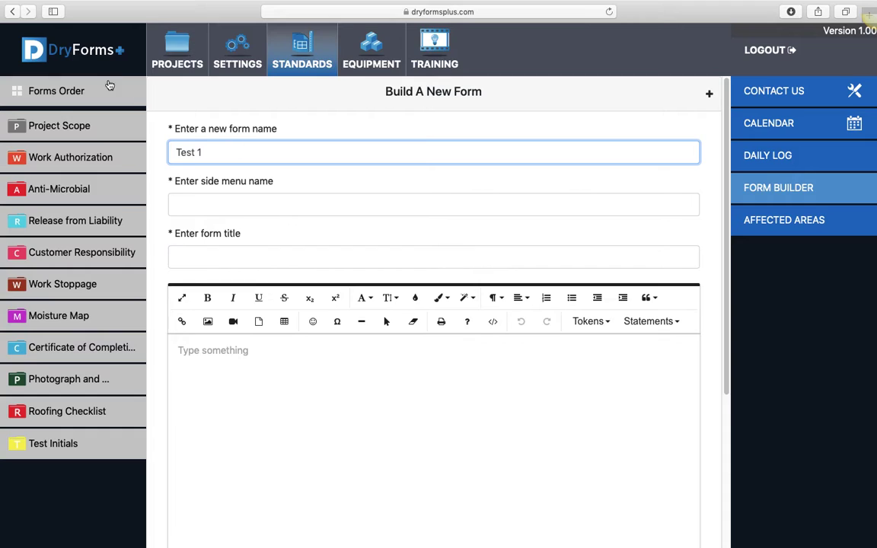
# Copy the form name "Test 1" into the side menu name and the form title
pyautogui.moveTo(216, 146); pyautogui.dragTo(170, 148)
pyautogui.rightClick(196, 152)
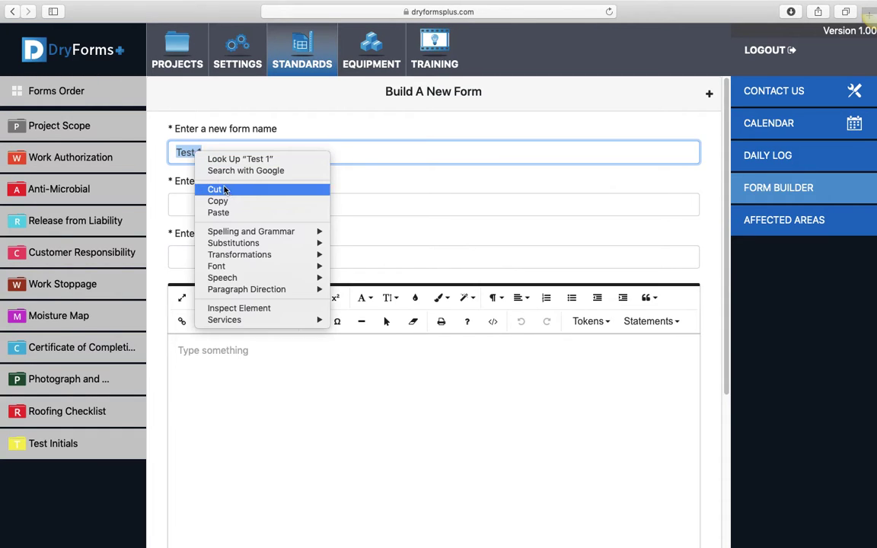
pyautogui.click(228, 201)
pyautogui.rightClick(203, 202)
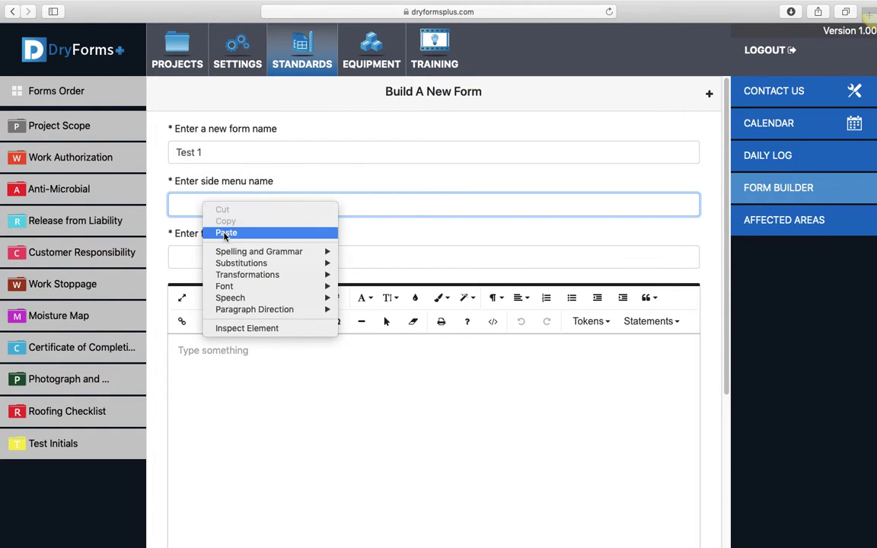
pyautogui.click(225, 230)
pyautogui.click(201, 257)
pyautogui.rightClick(202, 256)
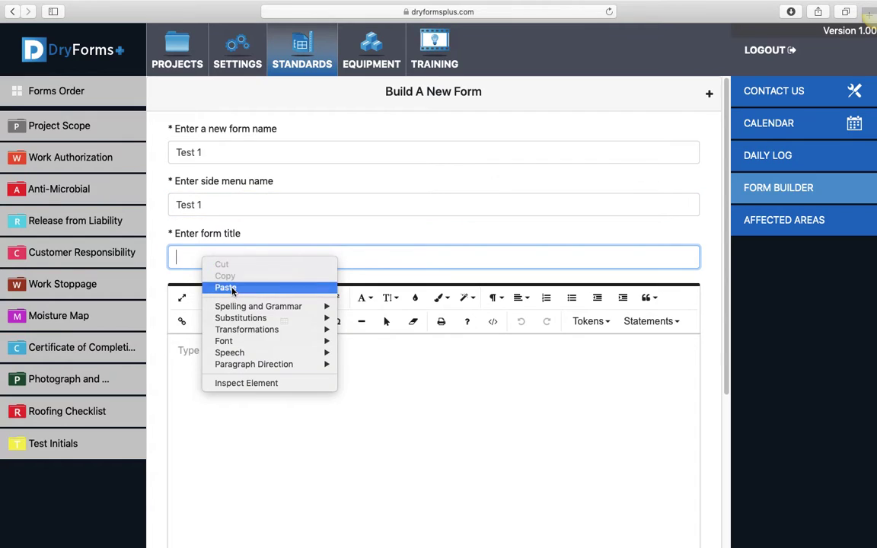
pyautogui.click(221, 285)
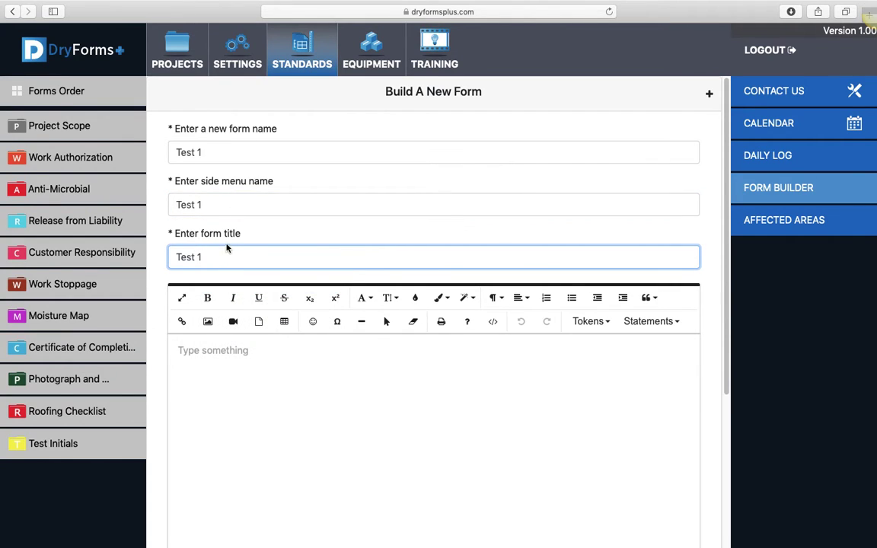
# Save the new form and move Test 1 above Test Initials in the forms order
pyautogui.click(710, 95)
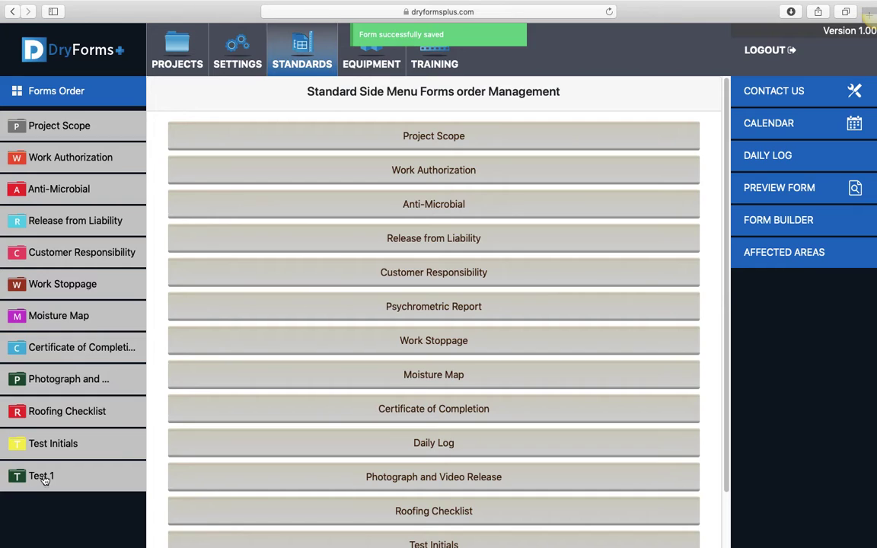
pyautogui.scroll(-2, 377, 300)
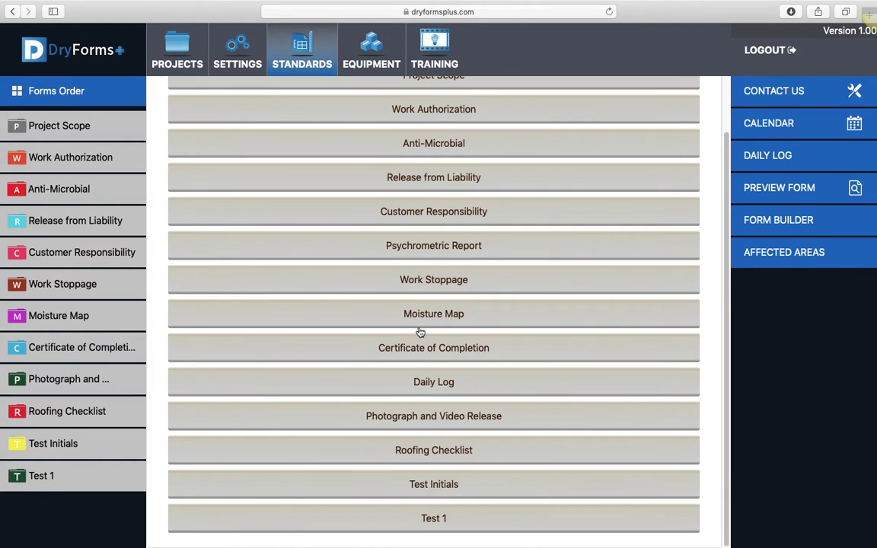
pyautogui.moveTo(428, 518); pyautogui.dragTo(437, 480)
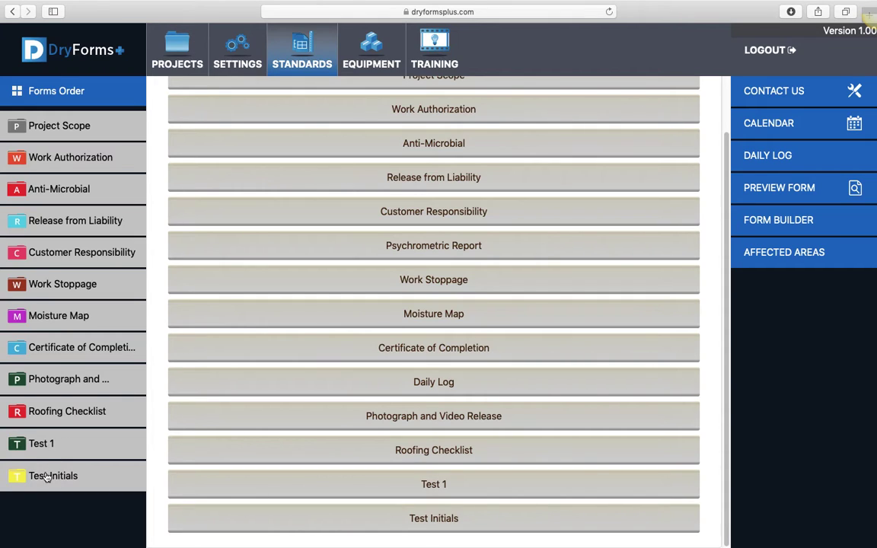
# Open the Test 1 form and insert an Accept statement into its body
pyautogui.click(40, 449)
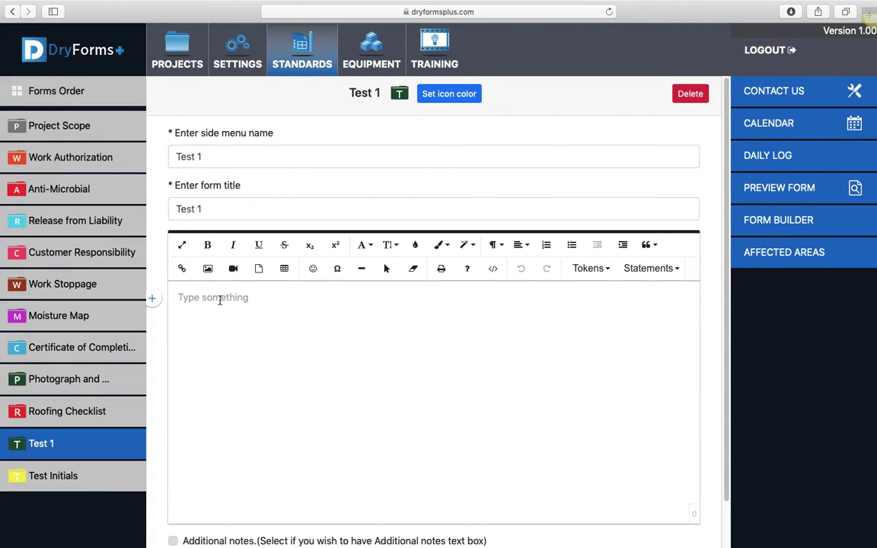
pyautogui.click(590, 268)
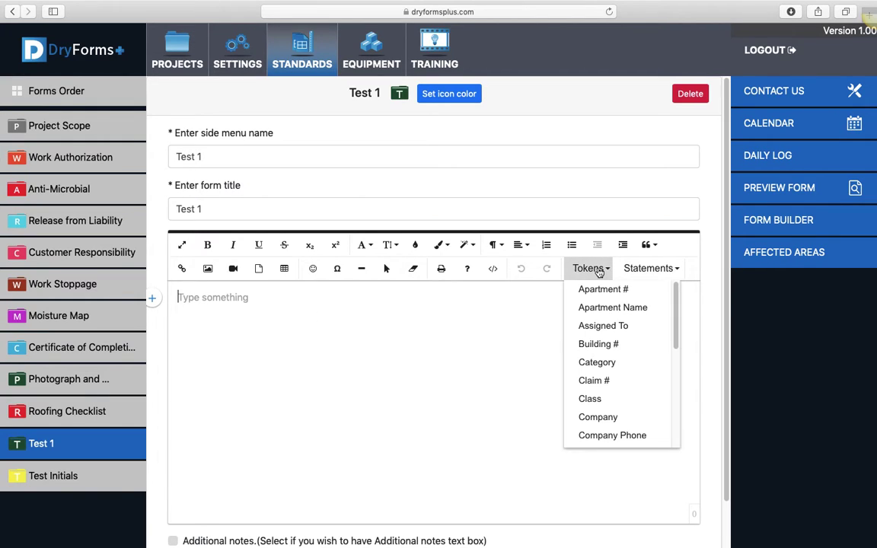
pyautogui.click(654, 269)
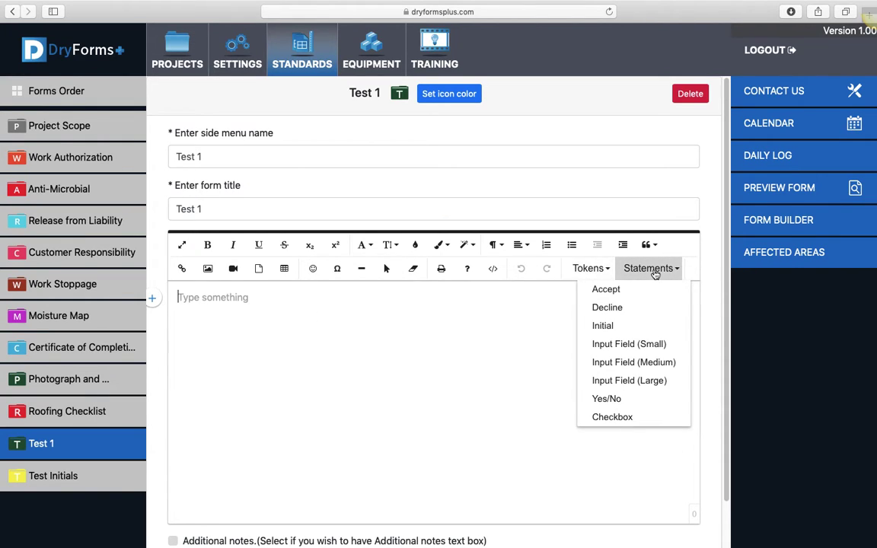
pyautogui.click(620, 293)
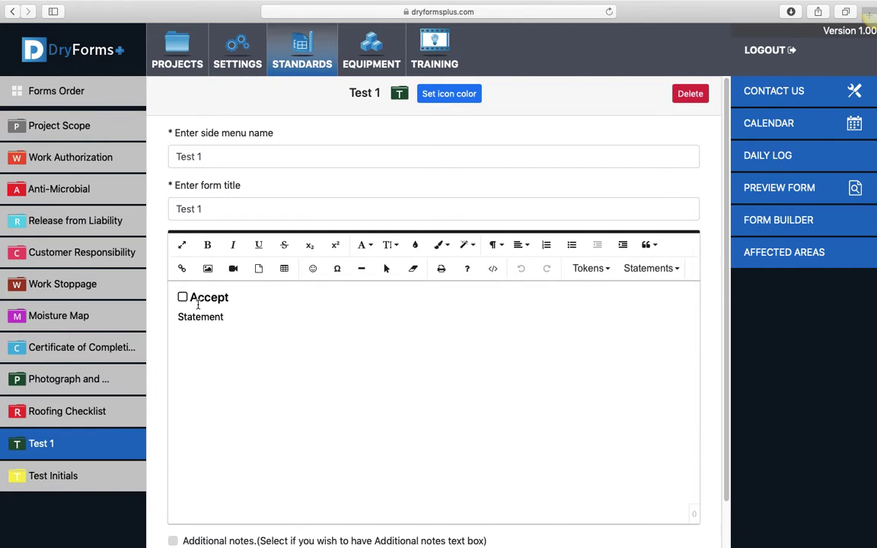
pyautogui.click(670, 269)
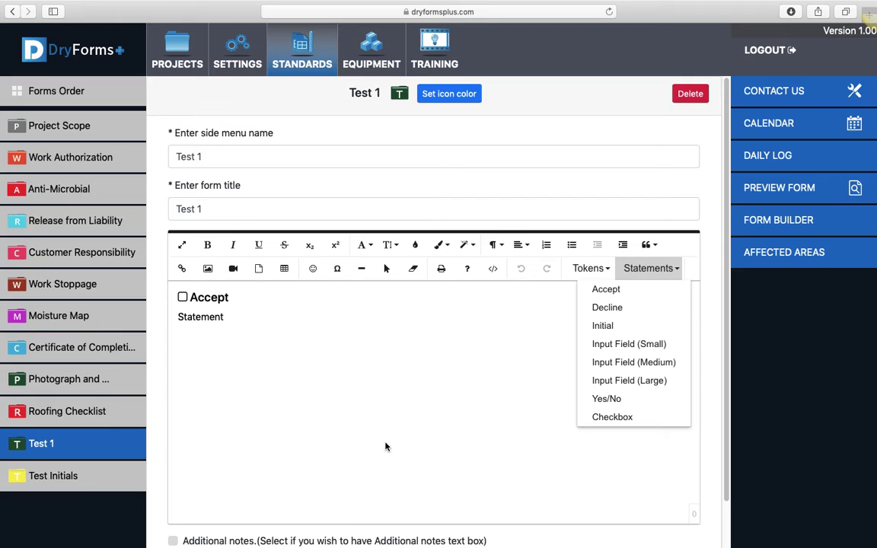
pyautogui.click(320, 423)
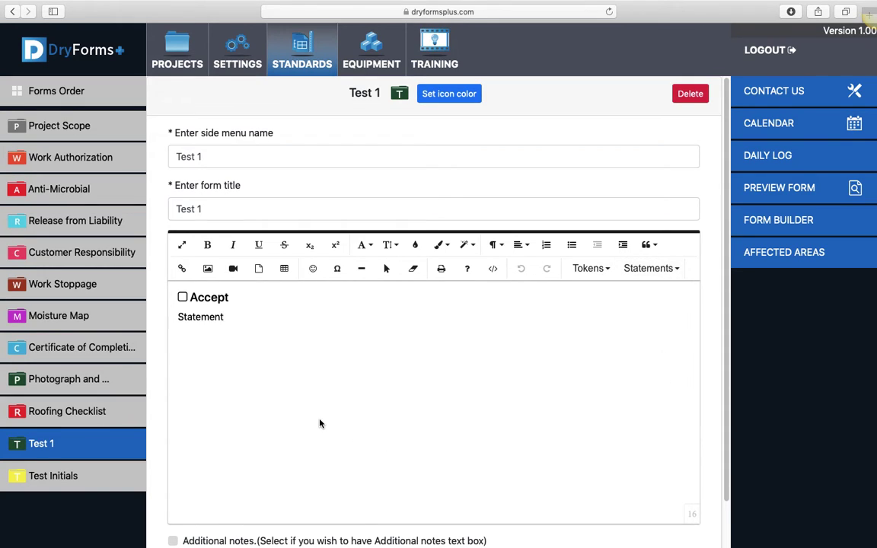
# Enable the Additional notes text box and Signatures for the Test 1 form
pyautogui.scroll(-2, 322, 417)
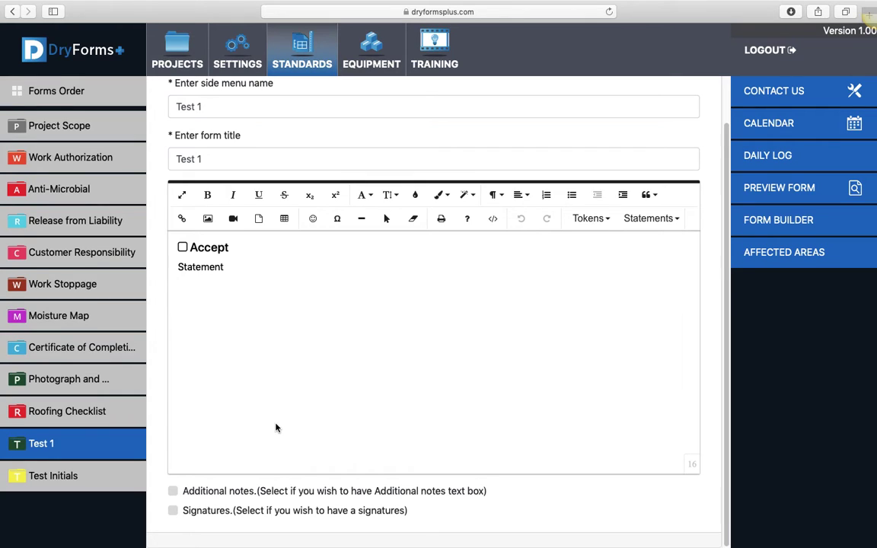
pyautogui.click(171, 491)
pyautogui.click(173, 512)
pyautogui.scroll(2, 274, 419)
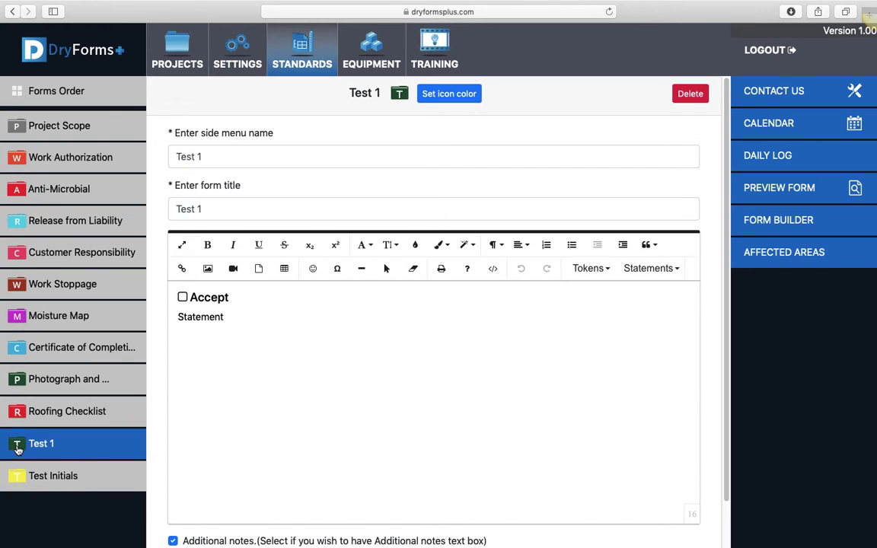
# Change the Test 1 form's icon color to blue
pyautogui.click(444, 94)
pyautogui.click(564, 123)
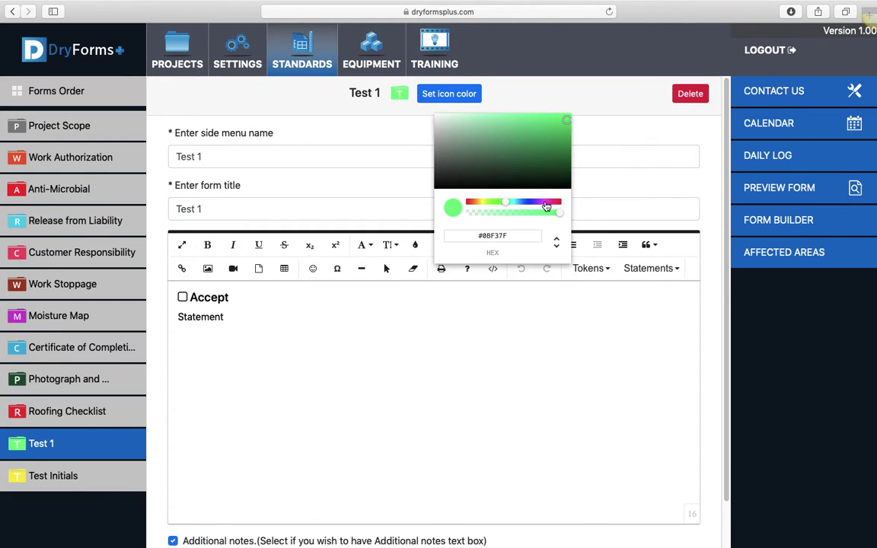
pyautogui.click(531, 205)
pyautogui.click(556, 120)
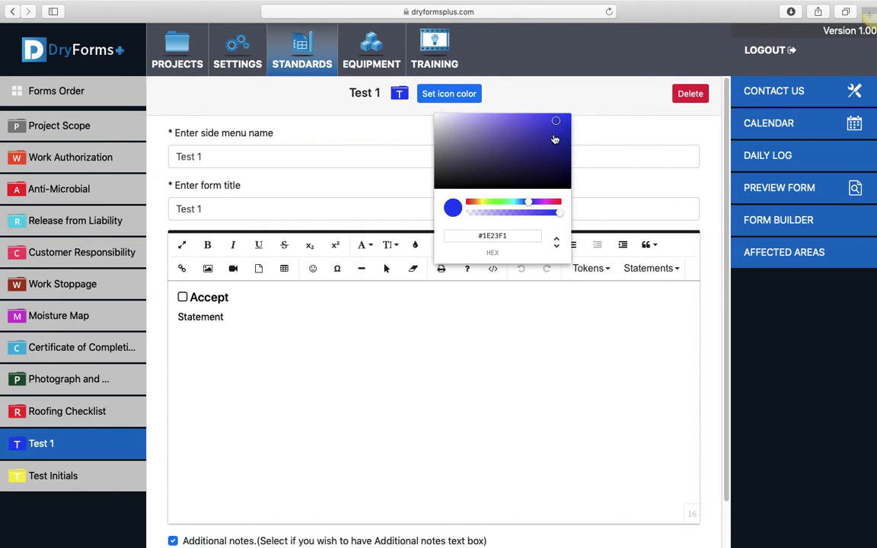
pyautogui.click(562, 131)
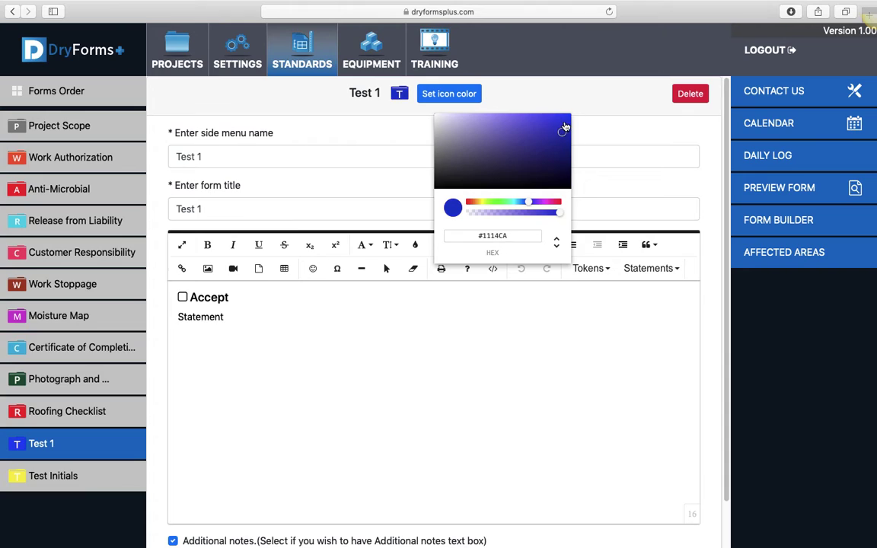
pyautogui.click(456, 97)
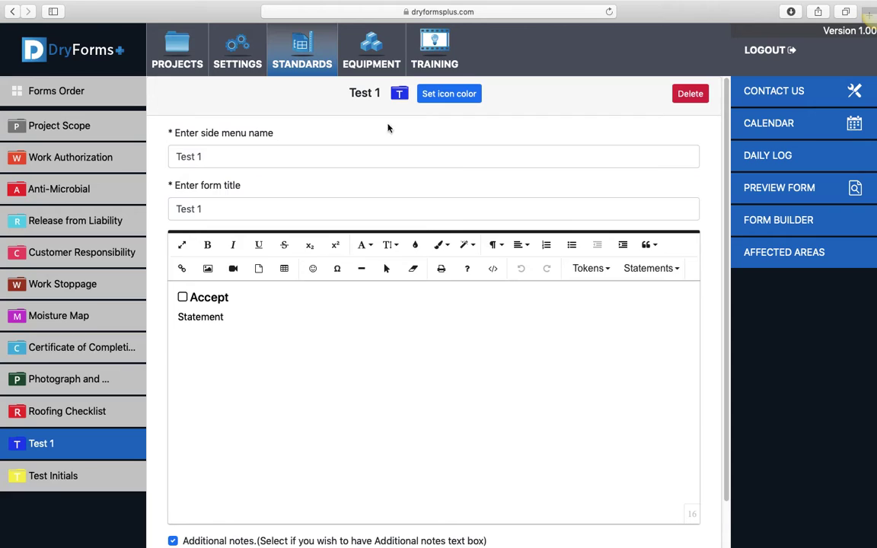
# Delete the custom form Test 1 and confirm its removal
pyautogui.click(690, 94)
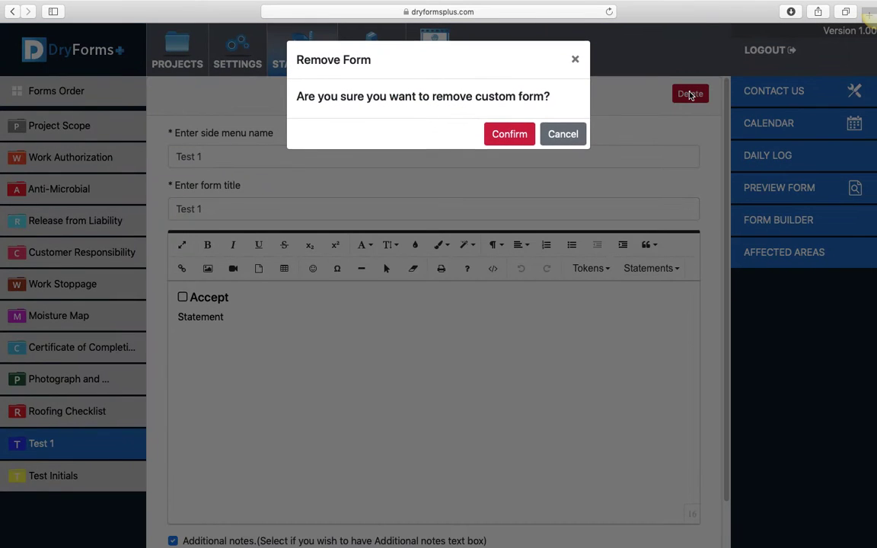
pyautogui.click(513, 135)
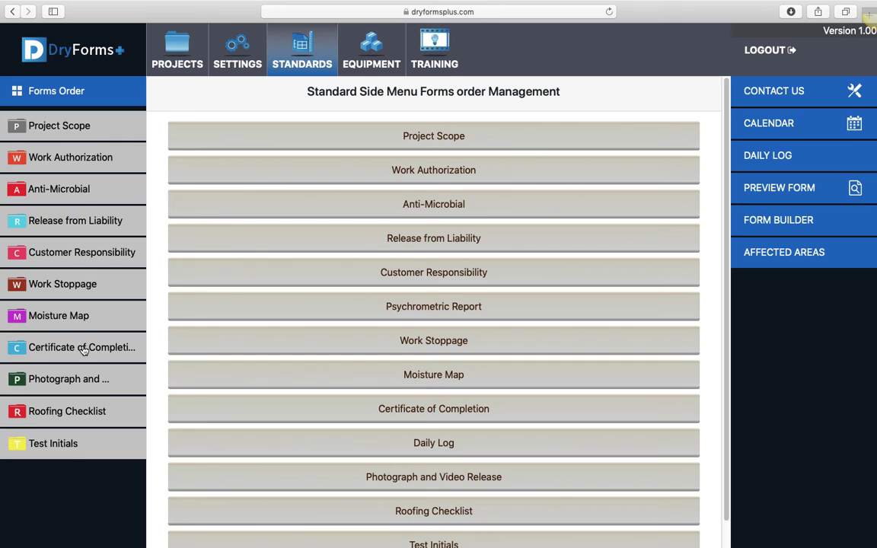
# Open the Customer Responsibility form and delete all of its body text
pyautogui.click(34, 244)
pyautogui.scroll(-3, 158, 299)
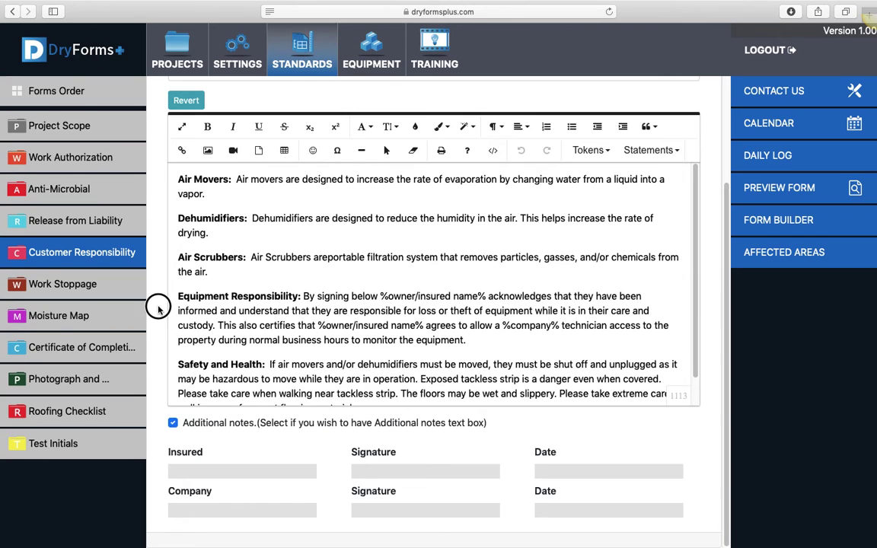
pyautogui.moveTo(163, 163); pyautogui.dragTo(573, 412)
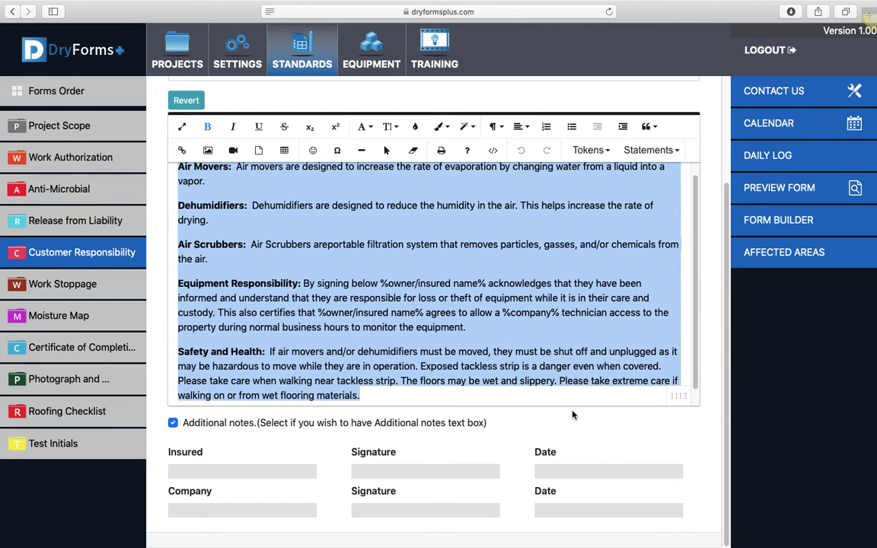
pyautogui.press('BackSpace')
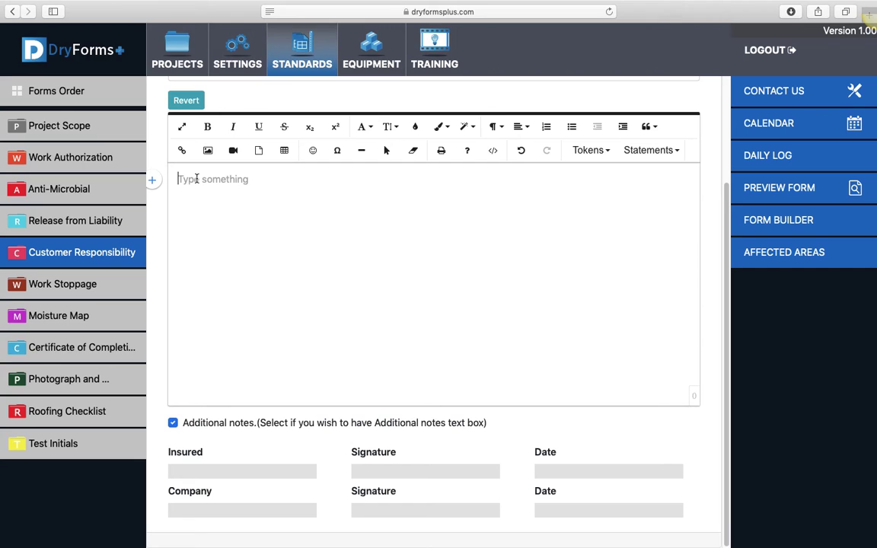
# Revert the Customer Responsibility form's body to its default text
pyautogui.click(188, 102)
pyautogui.click(506, 148)
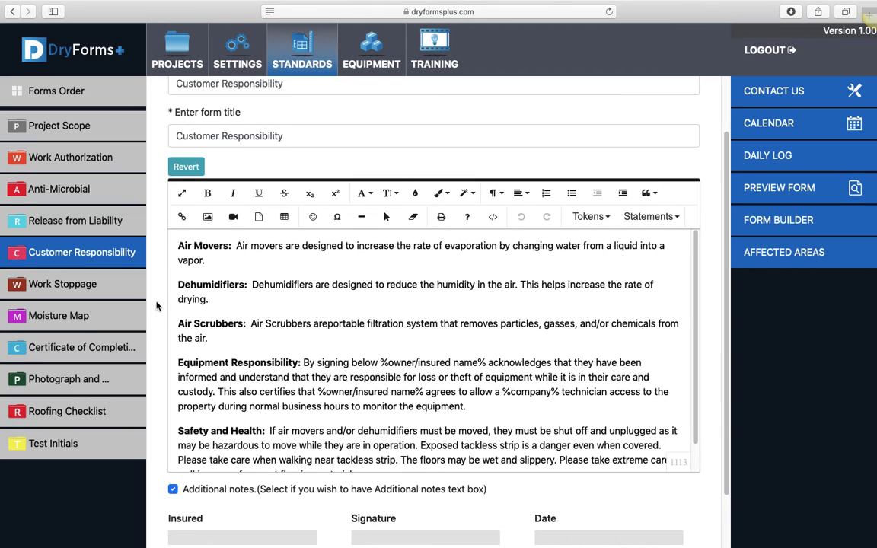
pyautogui.scroll(-1, 156, 305)
pyautogui.scroll(2, 156, 305)
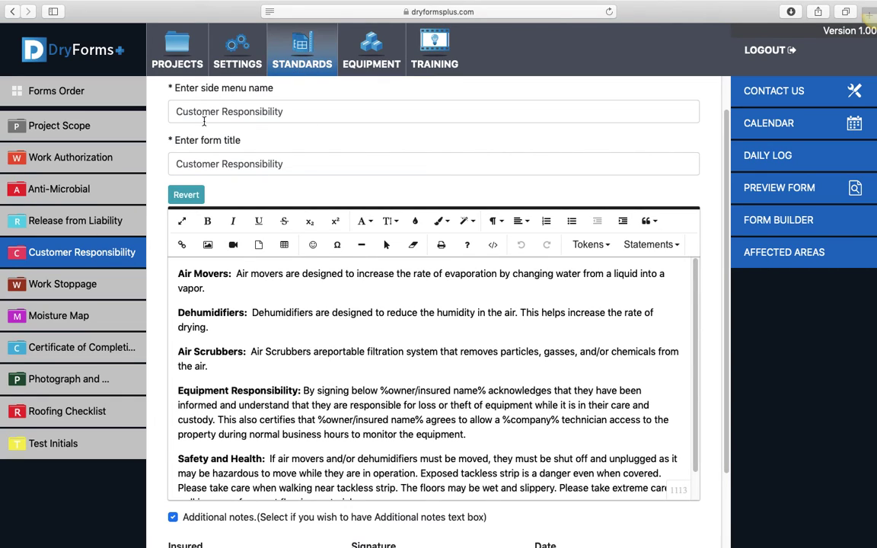
# Open the Project Scope standard form and look over its Mitigation items
pyautogui.click(63, 127)
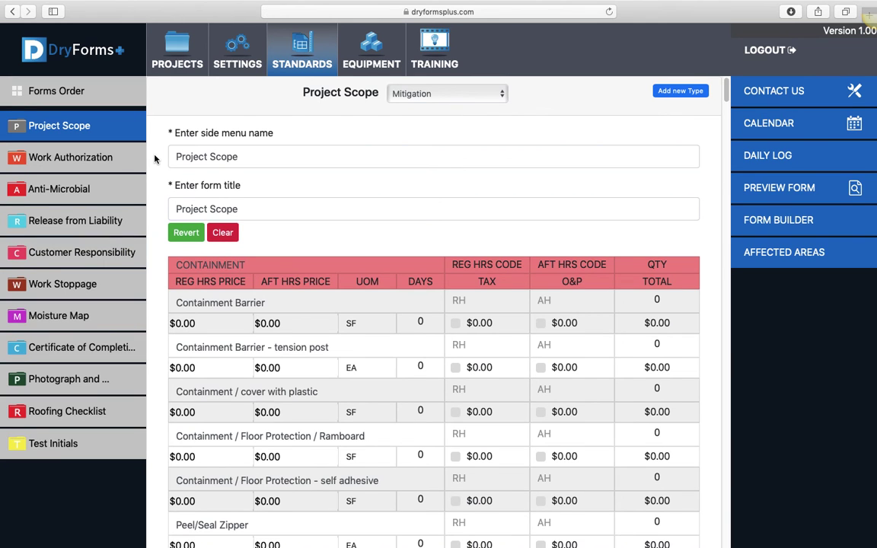
pyautogui.scroll(-1, 155, 159)
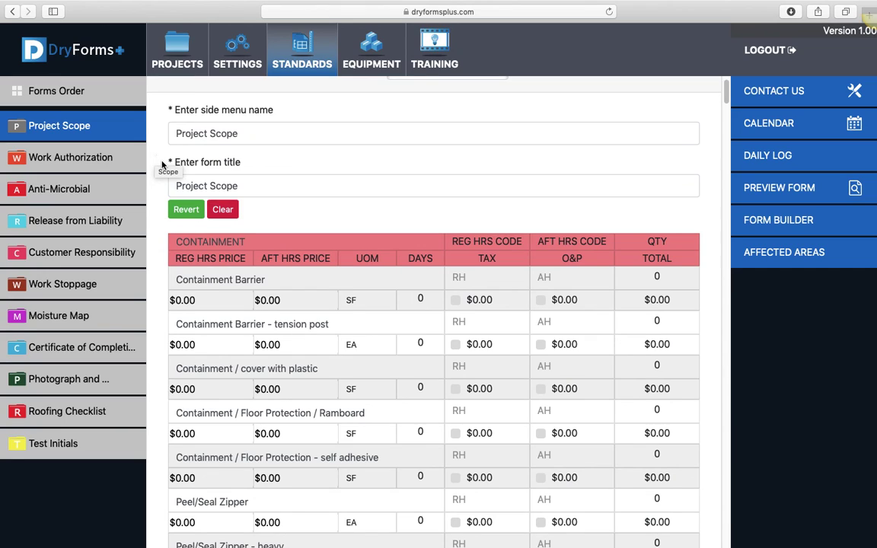